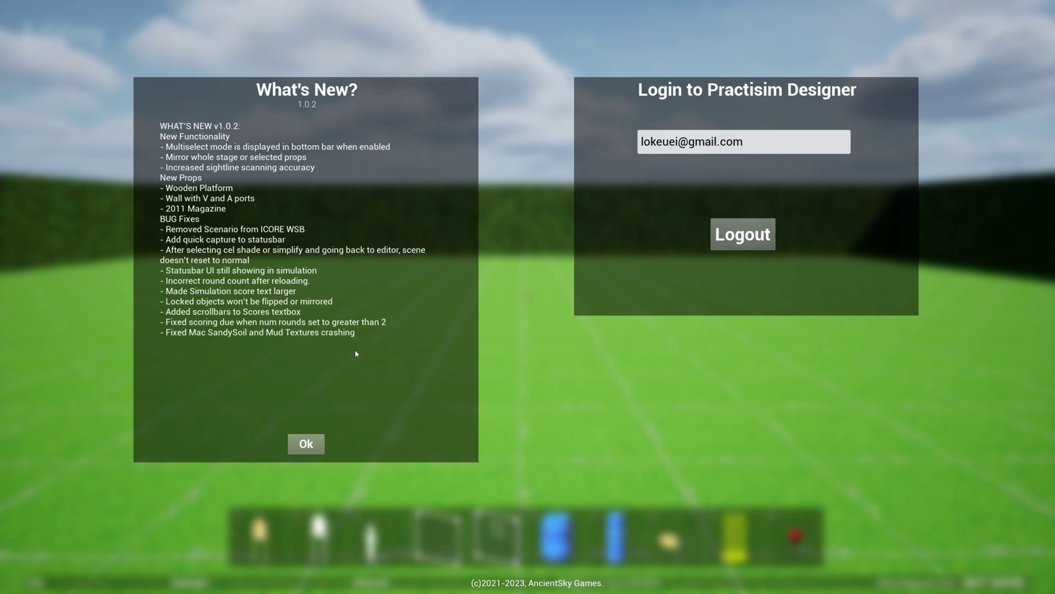
Step: Dismiss the release notes and place a uspsa-popper with a wall-metric-2x2 to its right on the empty range
{"action": "left_click", "coordinate": [306, 444]}
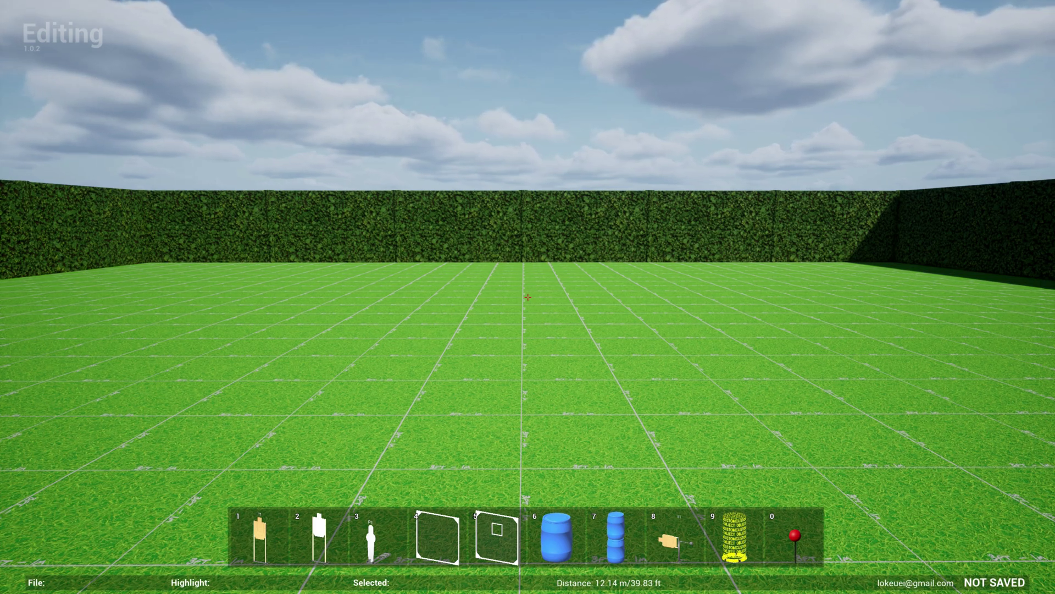
{"action": "key", "text": "3"}
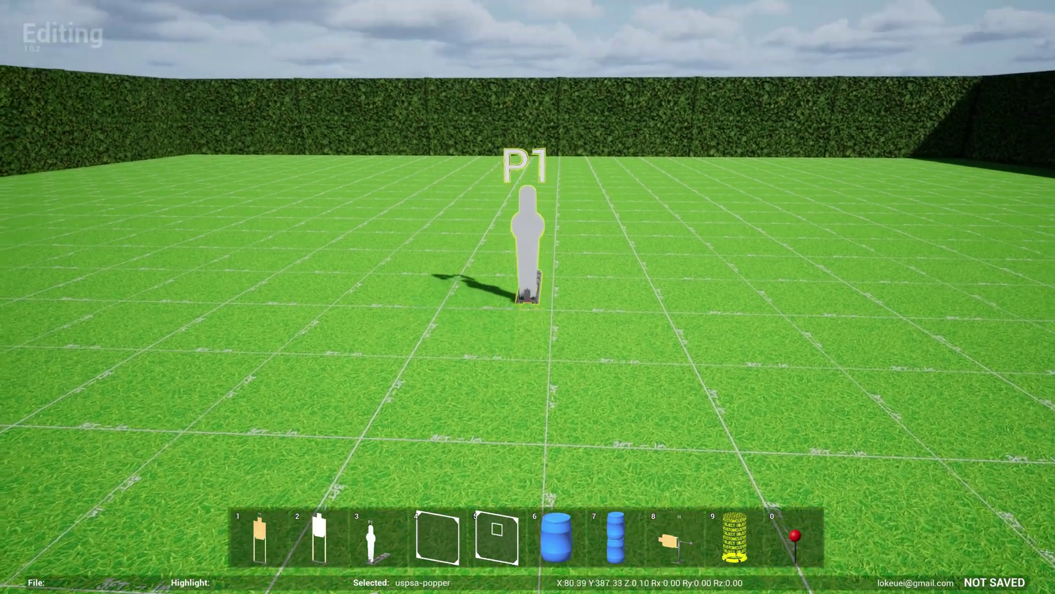
{"action": "key", "text": "5"}
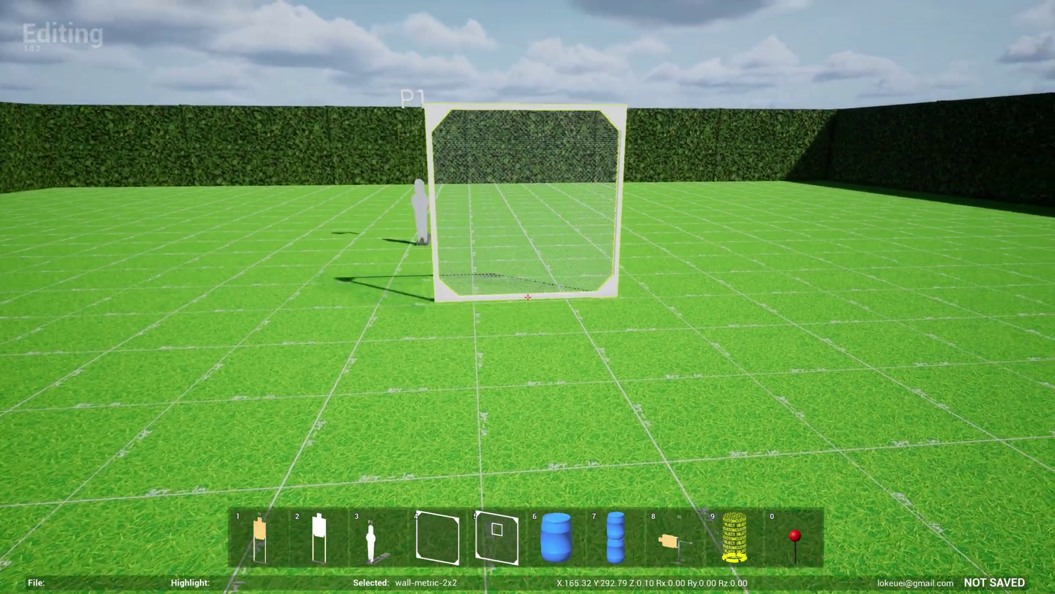
Step: Place two uspsa-full-target props on the popper's left side and a blue plastic barrel in front of the popper
{"action": "key", "text": "1"}
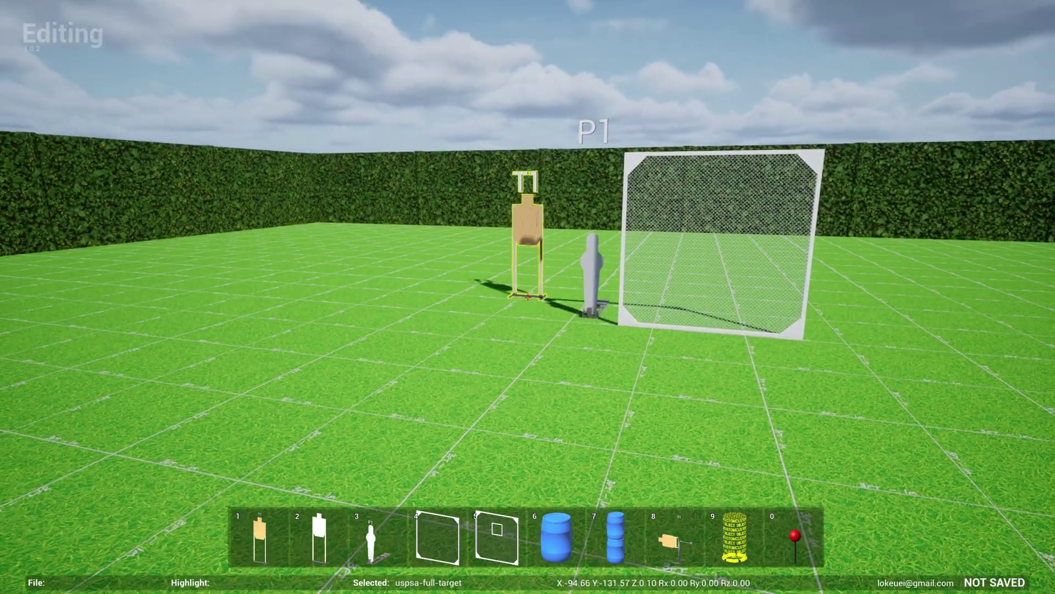
{"action": "left_click", "coordinate": [528, 297]}
{"action": "key", "text": "1"}
{"action": "left_click", "coordinate": [528, 297]}
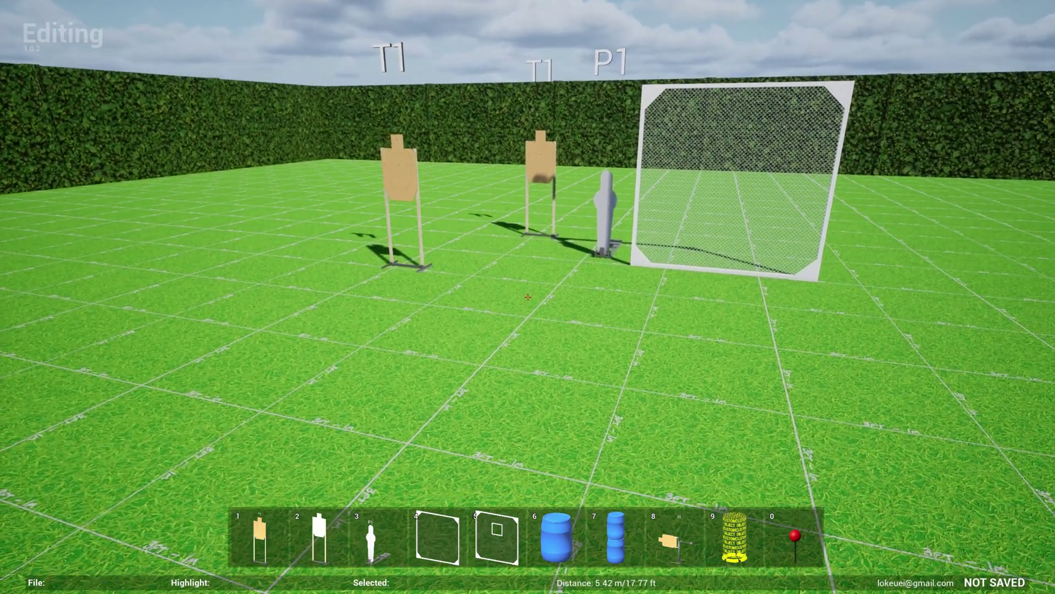
{"action": "key", "text": "6"}
{"action": "left_click", "coordinate": [528, 296]}
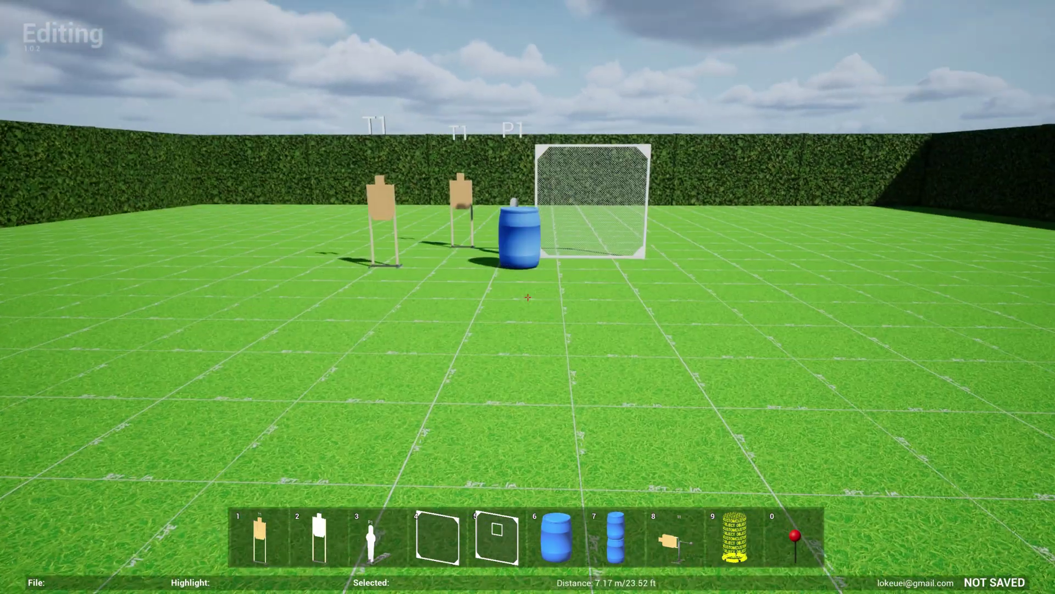
Step: Multi-select the popper, barrel, wall and rear target, and clear the selection
{"action": "key", "text": "w"}
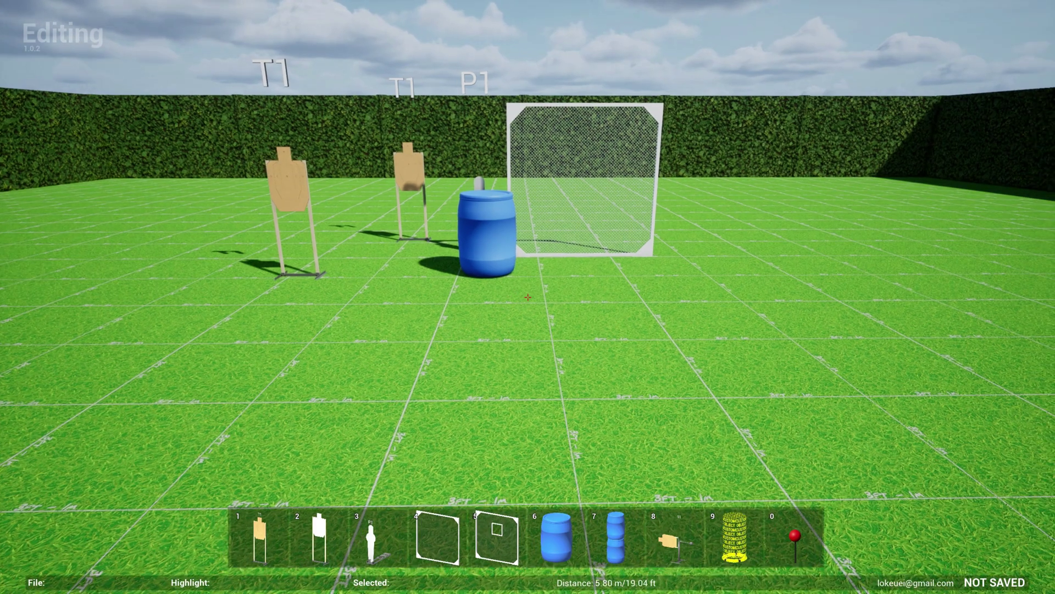
{"action": "left_click", "coordinate": [527, 296], "text": "ctrl"}
{"action": "left_click", "coordinate": [528, 296], "text": "ctrl"}
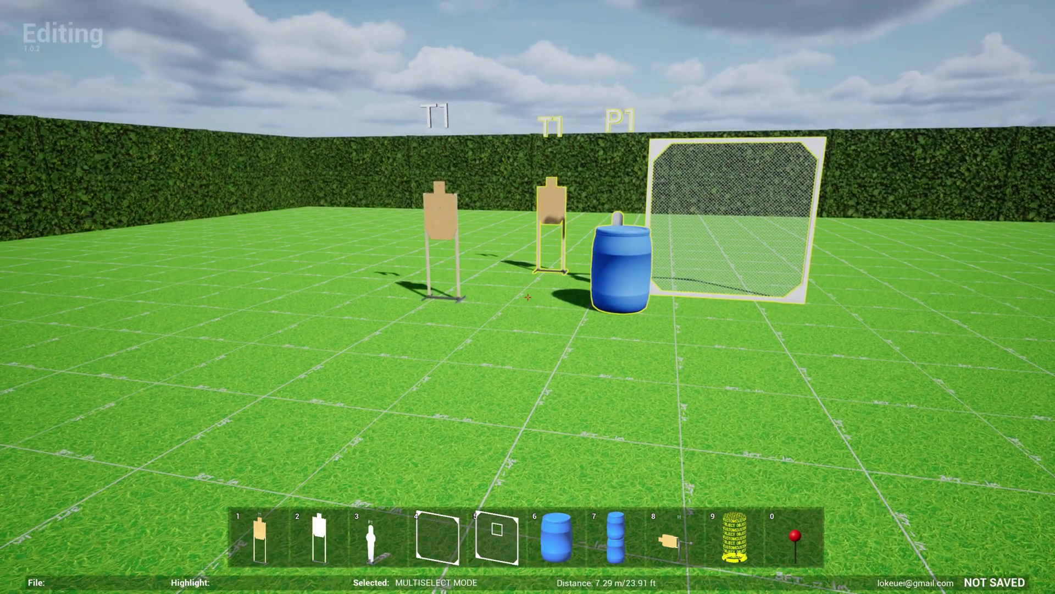
{"action": "left_click", "coordinate": [528, 296]}
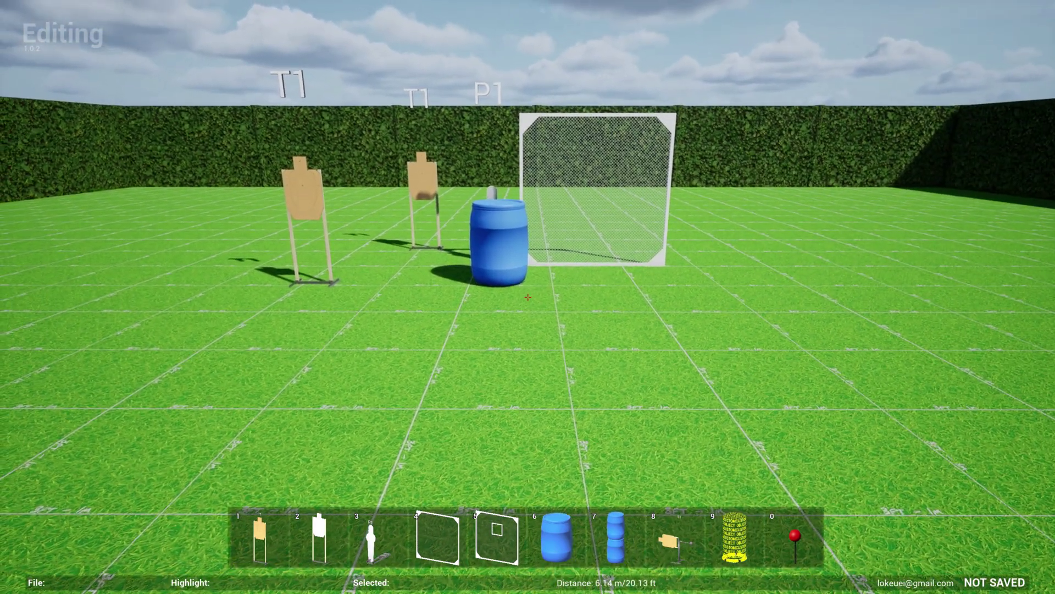
Step: Cycle through the interface display modes and leave the full shortcut reference showing over the stage
{"action": "key", "text": "Tab"}
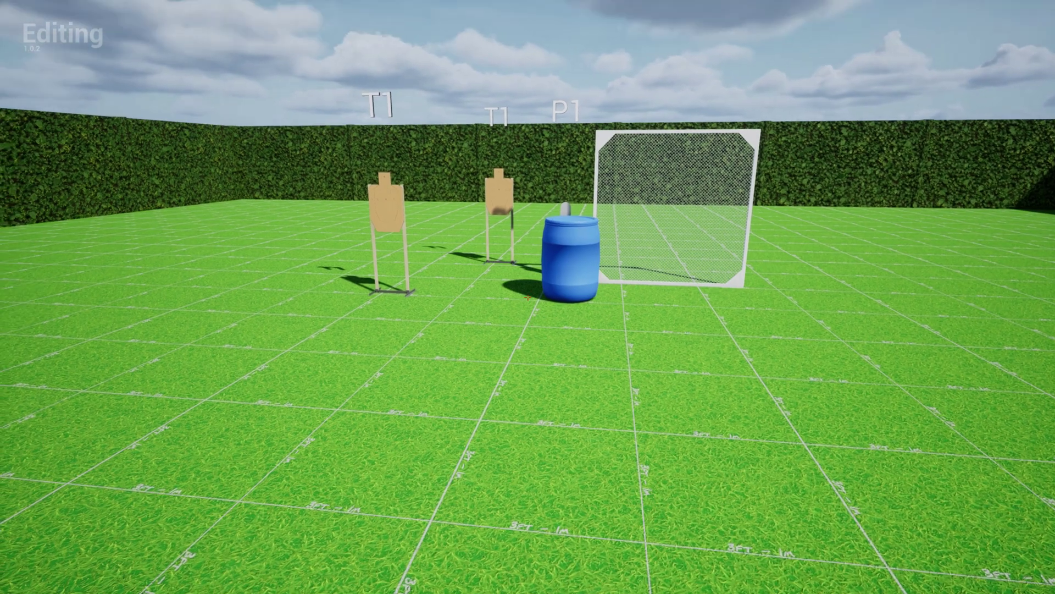
{"action": "key", "text": "Tab"}
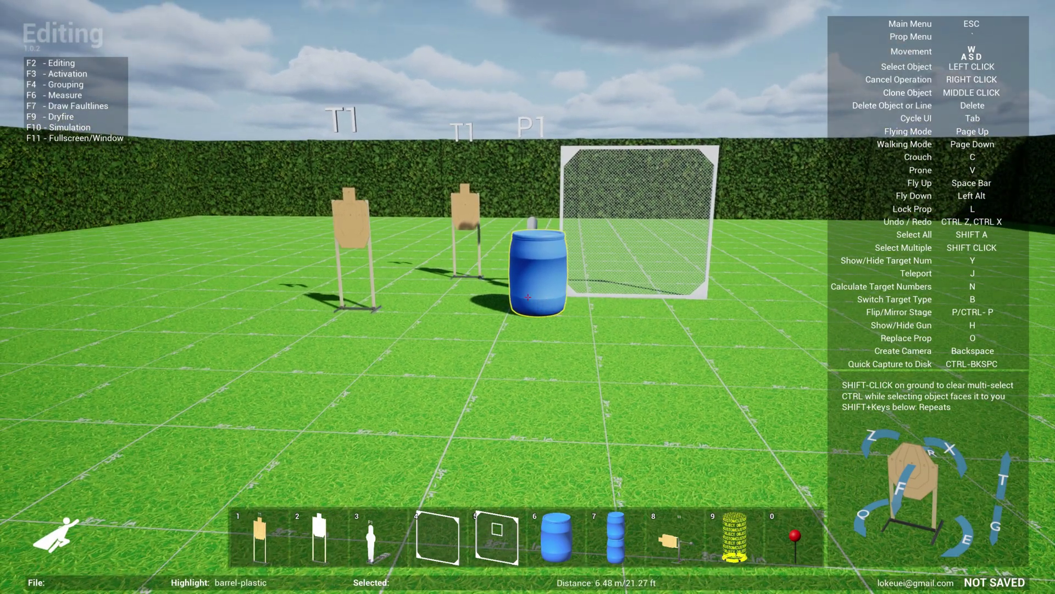
{"action": "key", "text": "Tab"}
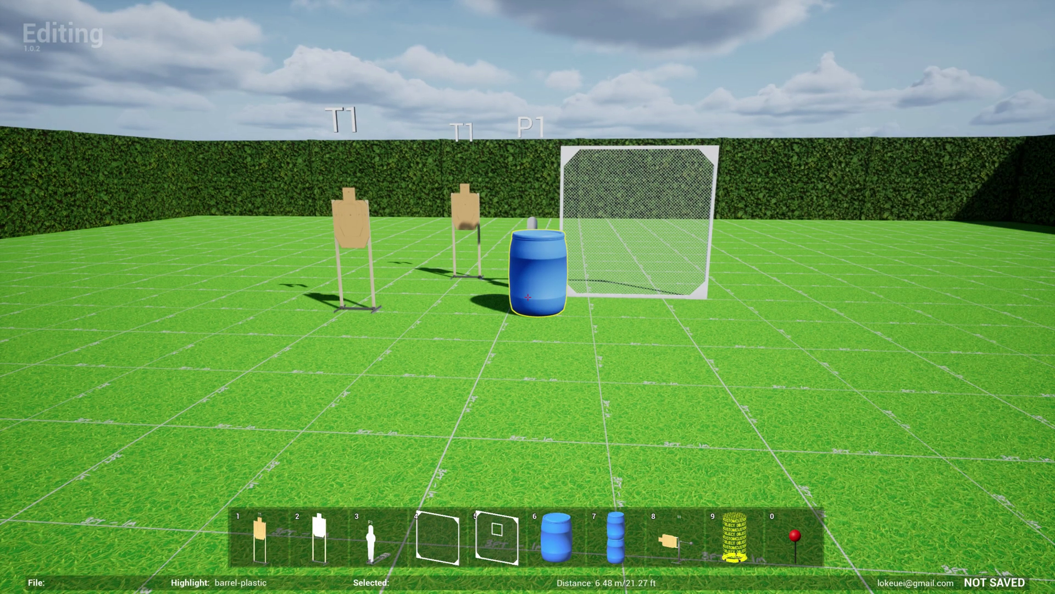
{"action": "key", "text": "s"}
{"action": "key", "text": "Tab"}
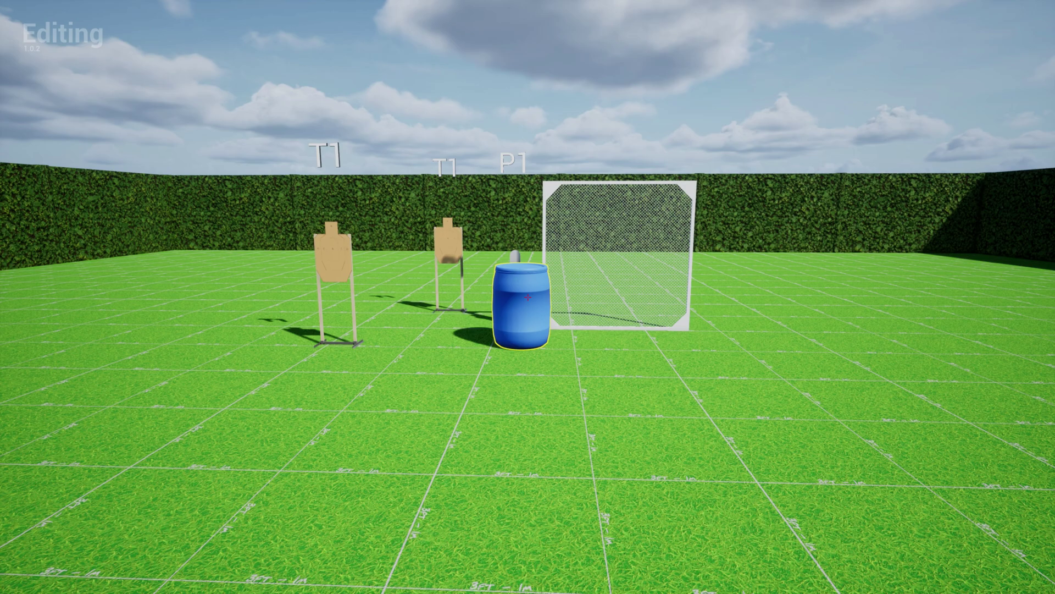
{"action": "key", "text": "Tab"}
{"action": "key", "text": "s"}
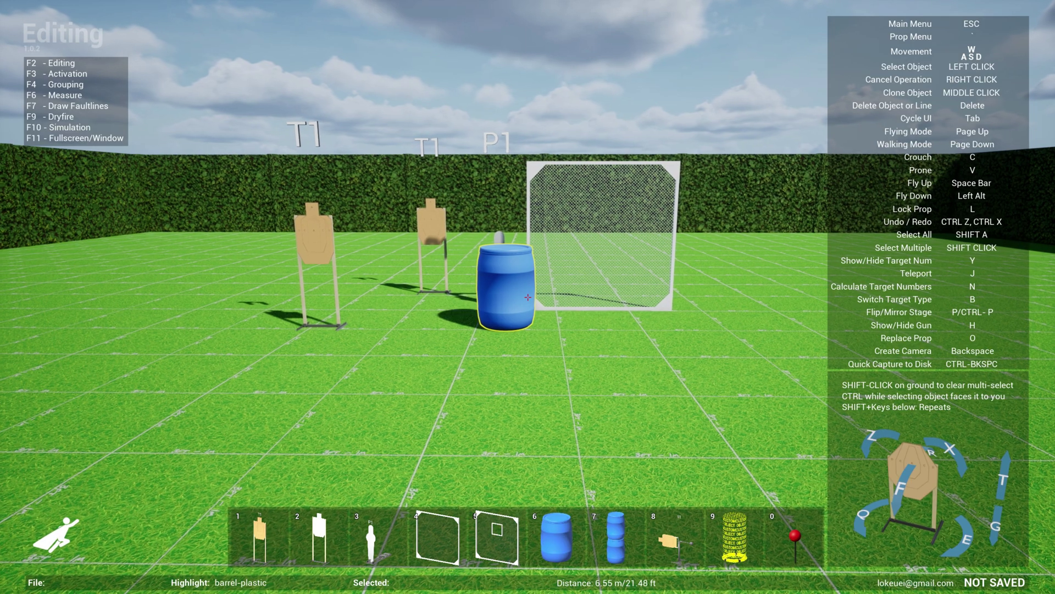
Step: Flip the whole stage to the opposite side and back several times, ending on its original layout
{"action": "key", "text": "s"}
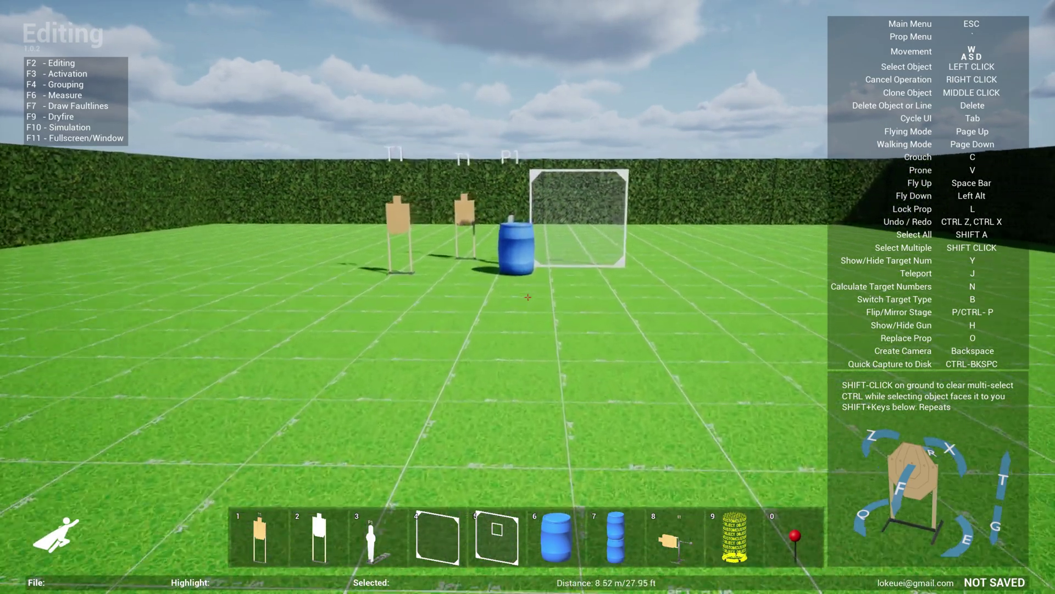
{"action": "key", "text": "w"}
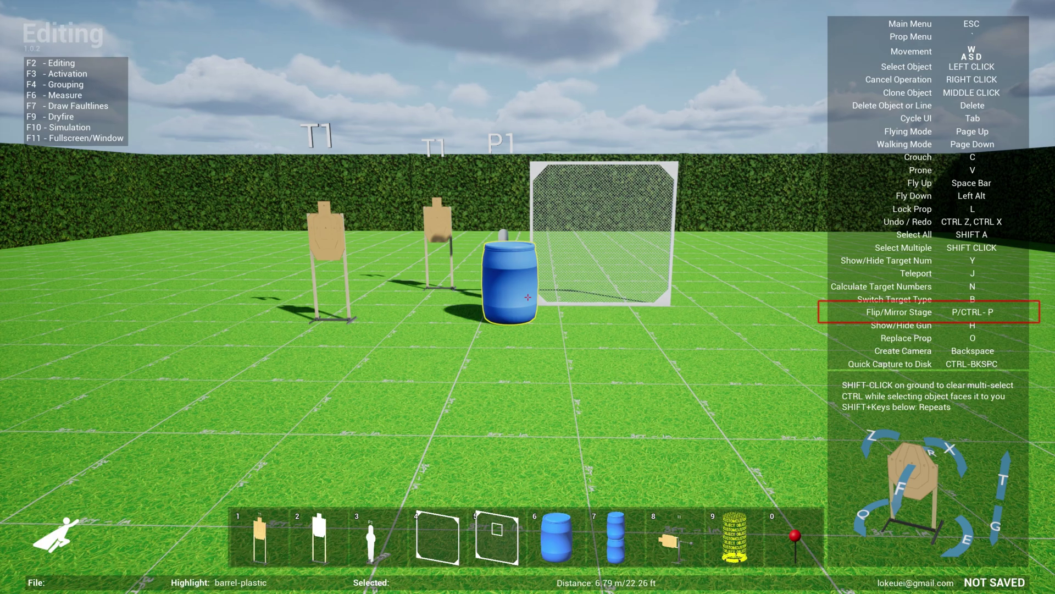
{"action": "key", "text": "s"}
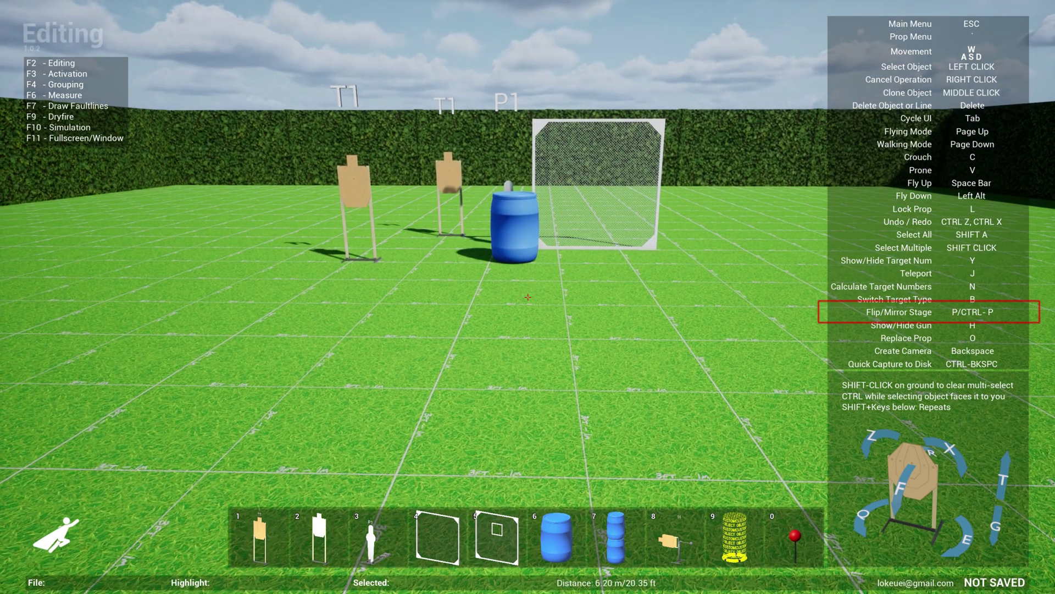
{"action": "key", "text": "p"}
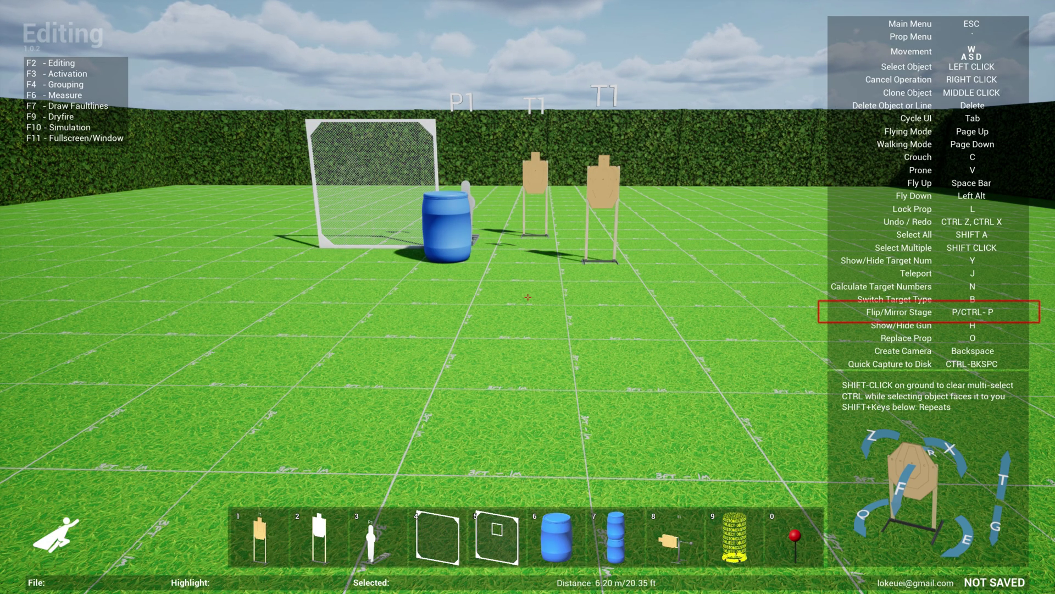
{"action": "key", "text": "p"}
{"action": "key", "text": "w"}
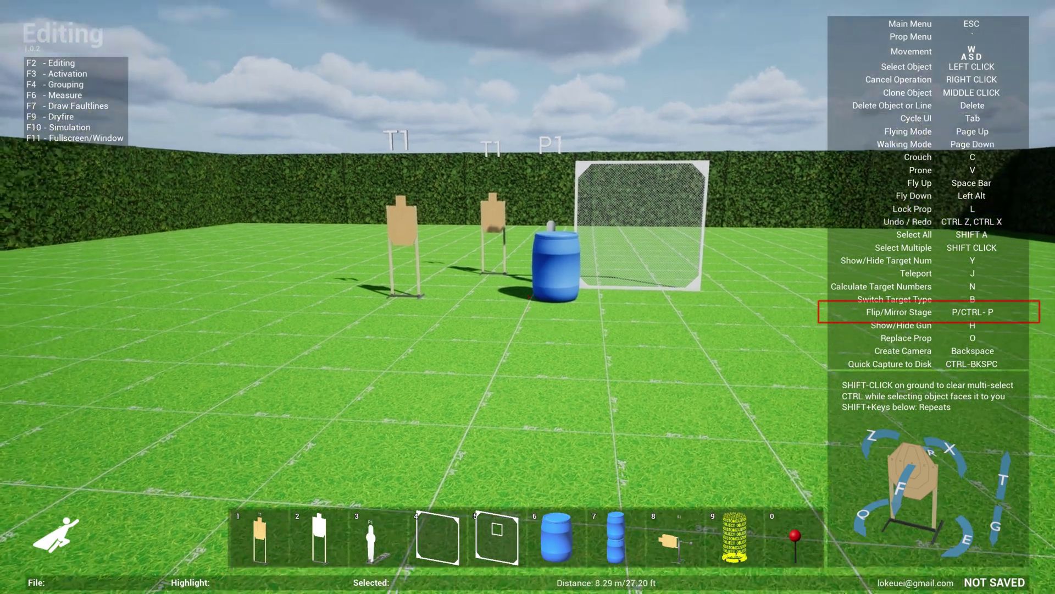
{"action": "key", "text": "d"}
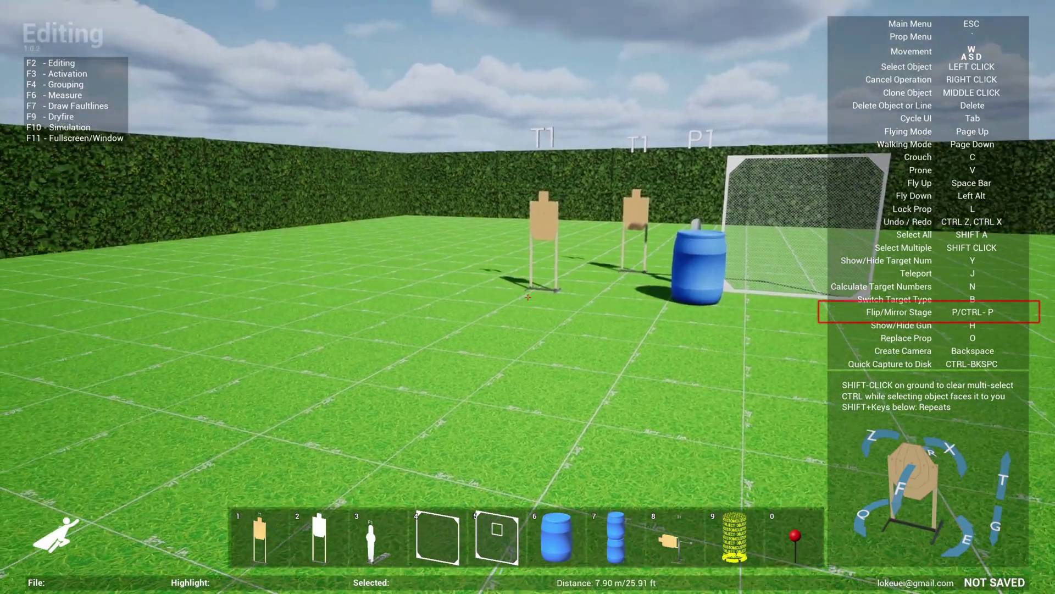
{"action": "key", "text": "p"}
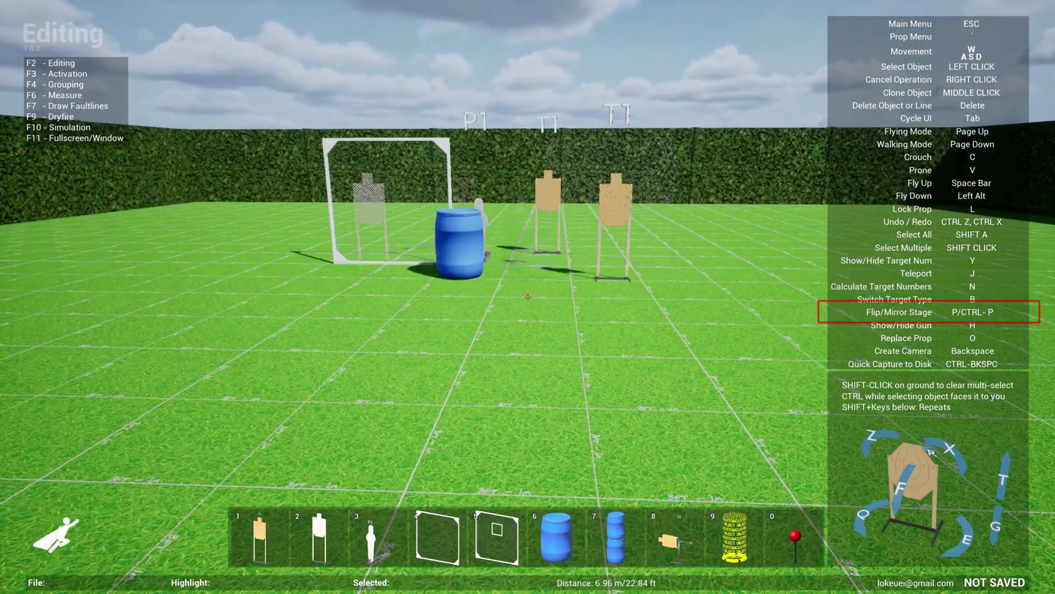
{"action": "key", "text": "p"}
{"action": "key", "text": "p"}
{"action": "key", "text": "p"}
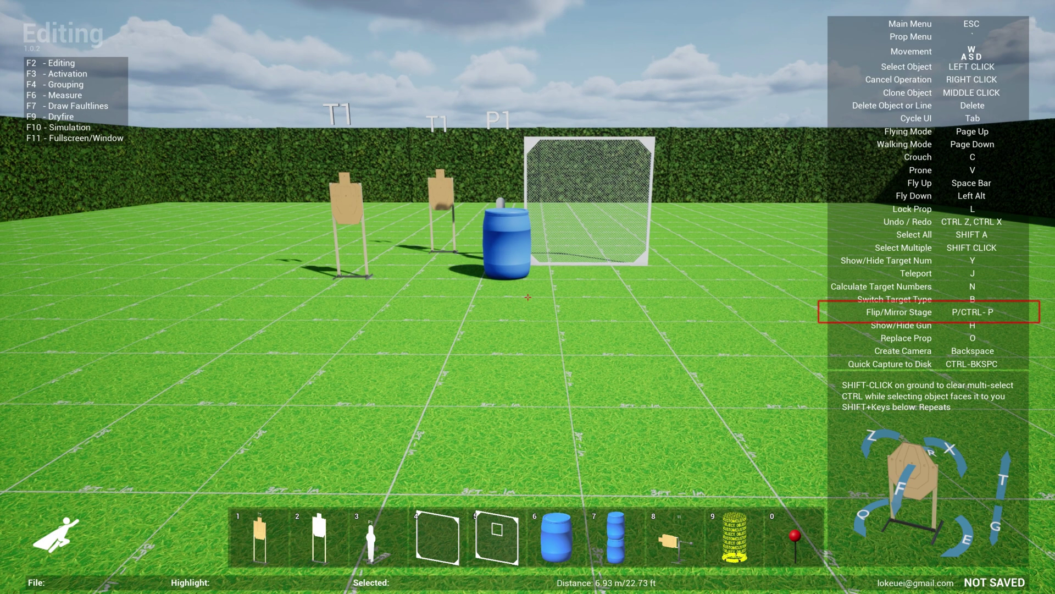
{"action": "key", "text": "s"}
{"action": "key", "text": "w"}
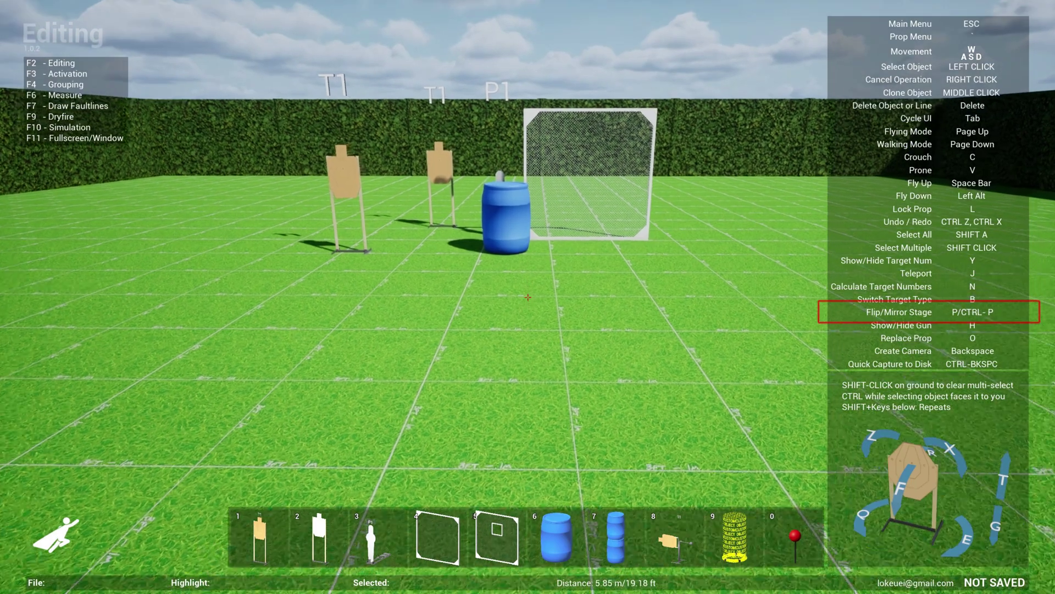
{"action": "key", "text": "w"}
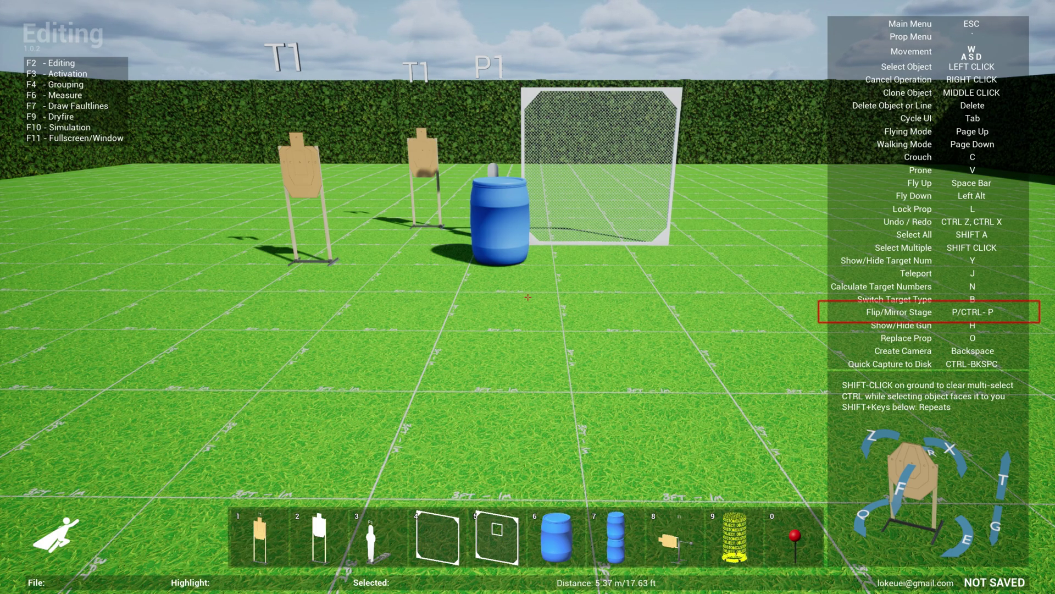
{"action": "key", "text": "s"}
{"action": "key", "text": "w"}
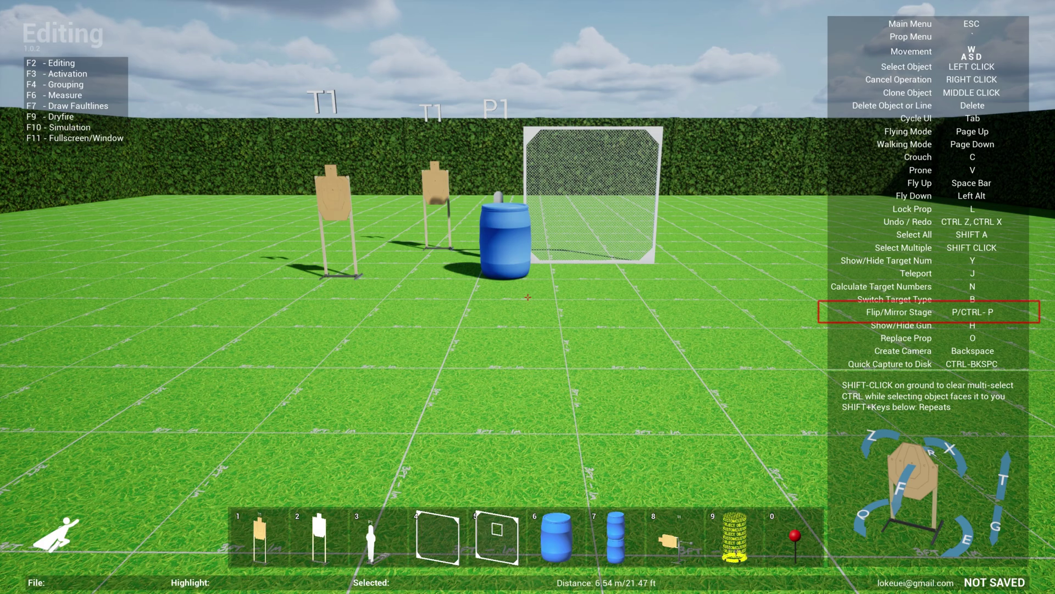
{"action": "key", "text": "s"}
Step: Mirror the whole stage to create a reflected copy of all props, and undo the mirroring
{"action": "key", "text": "space"}
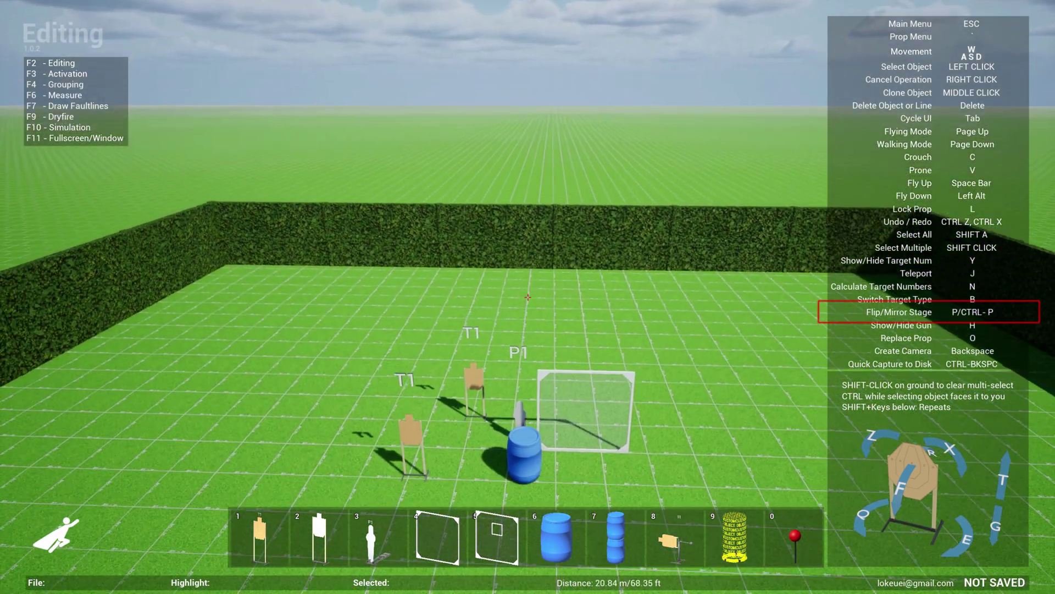
{"action": "key", "text": "w"}
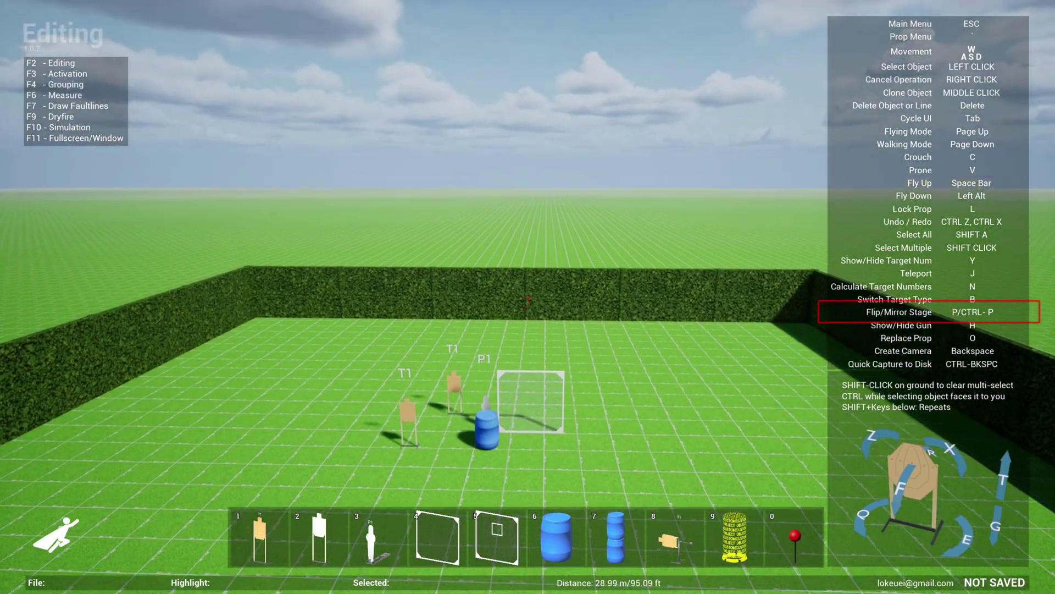
{"action": "key", "text": "w"}
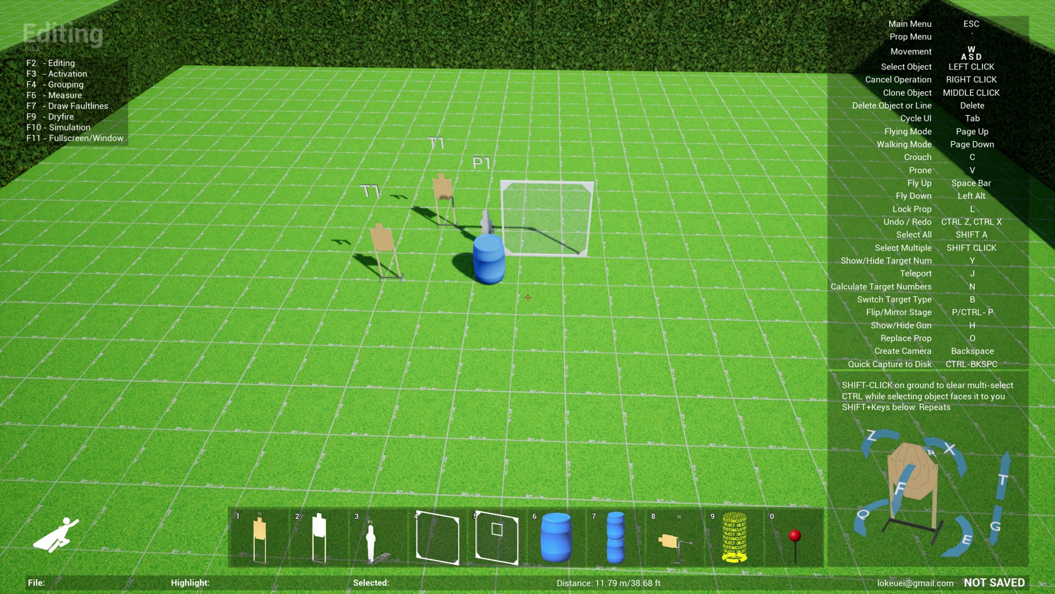
{"action": "key", "text": "ctrl+p"}
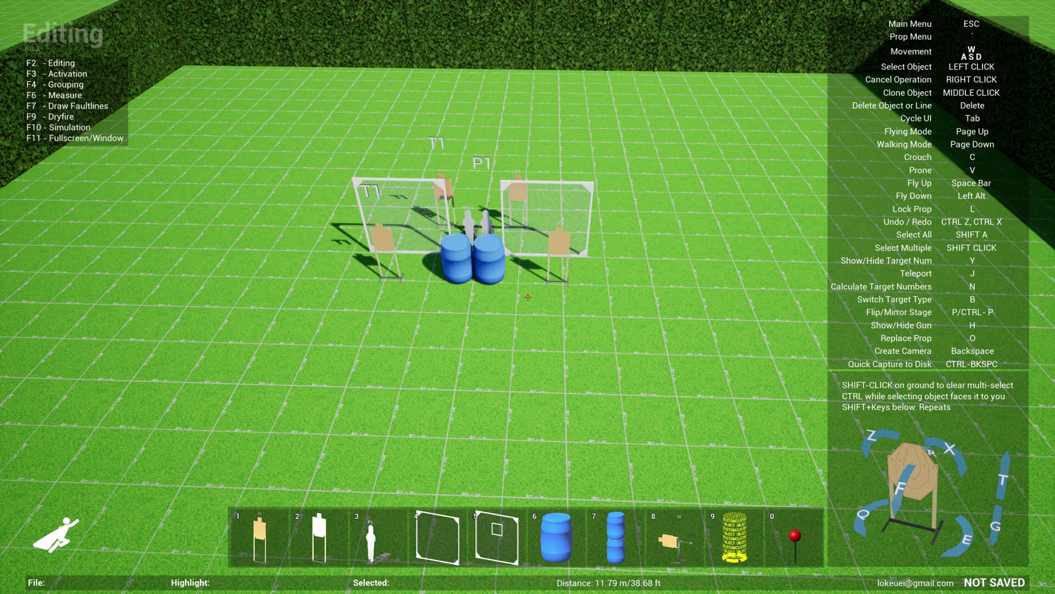
{"action": "key", "text": "w"}
{"action": "key", "text": "s"}
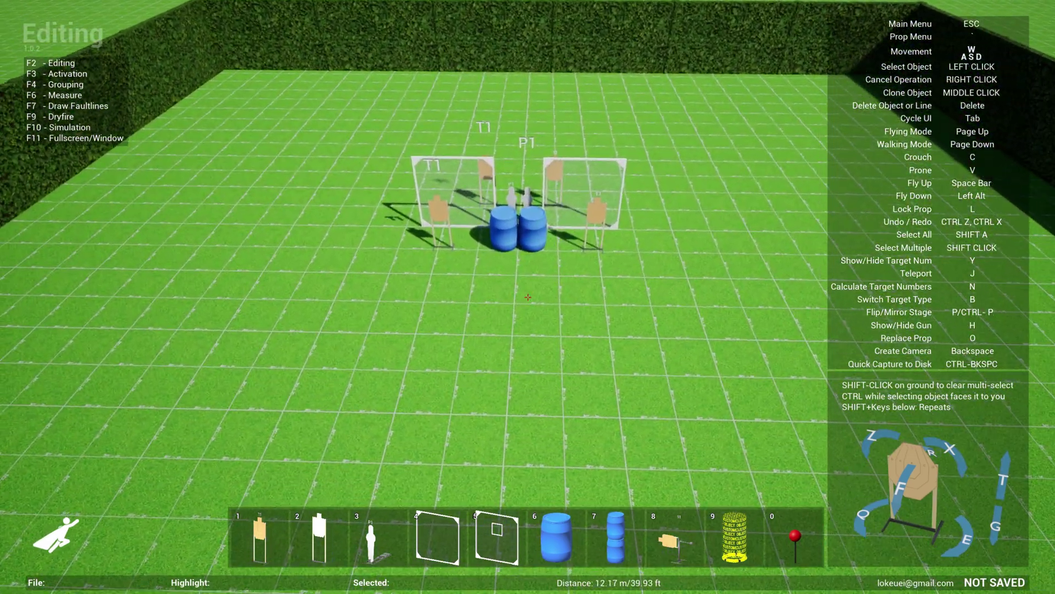
{"action": "key", "text": "ctrl+z"}
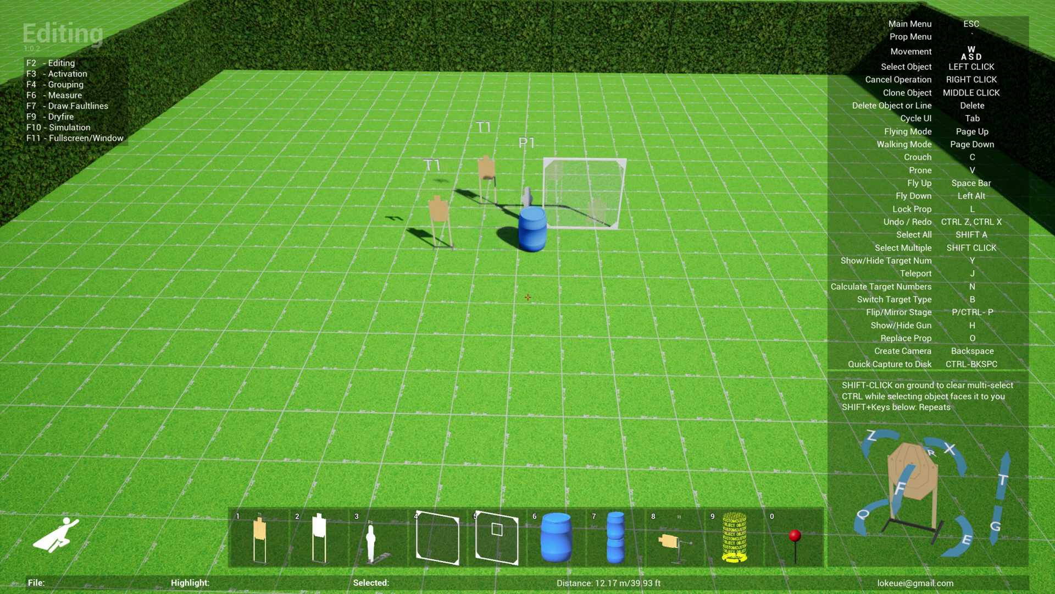
Step: Select all props, move them left of the stage centre, mirror them so the two walls sit side by side, and clear the selection
{"action": "key", "text": "shift+a"}
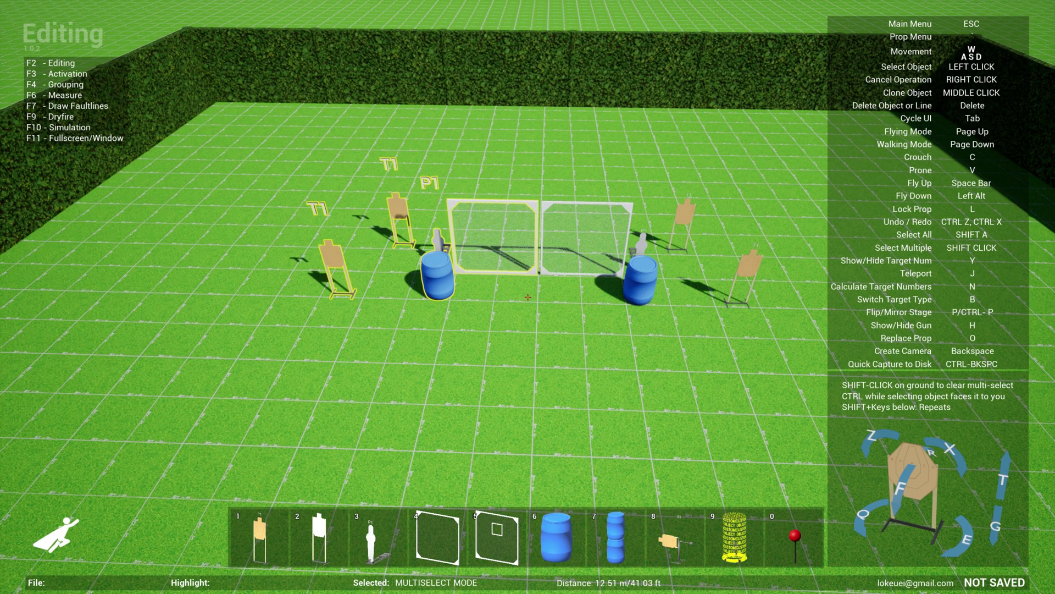
{"action": "key", "text": "d"}
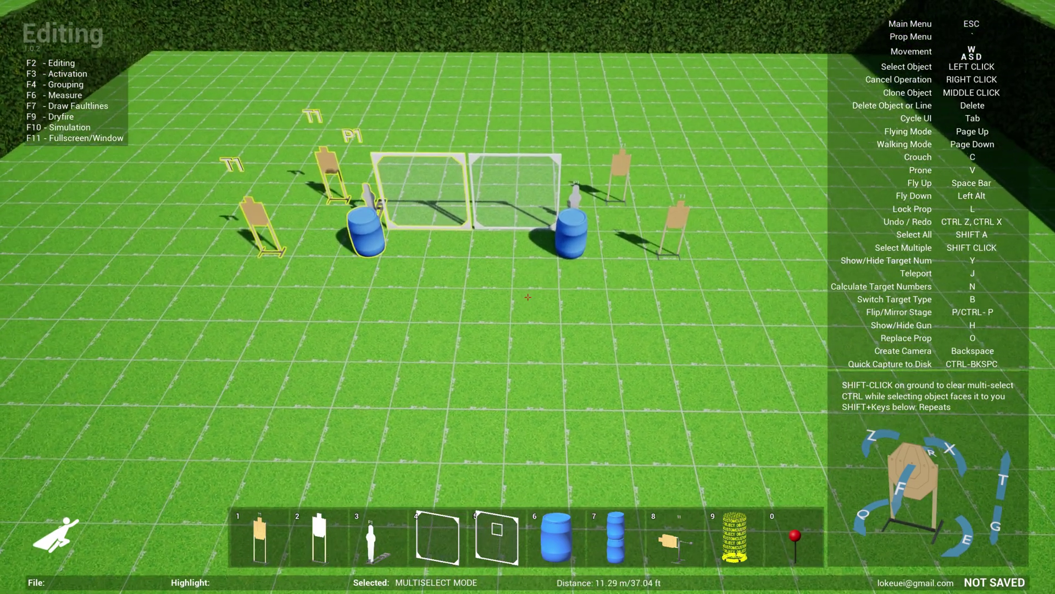
{"action": "left_click", "coordinate": [528, 297], "text": "shift"}
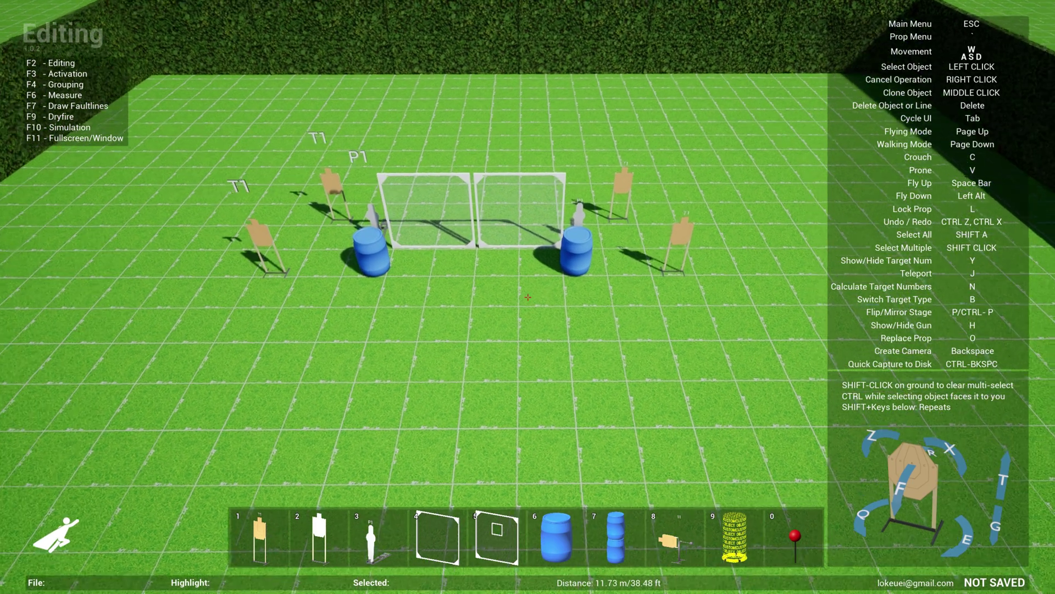
{"action": "key", "text": "a"}
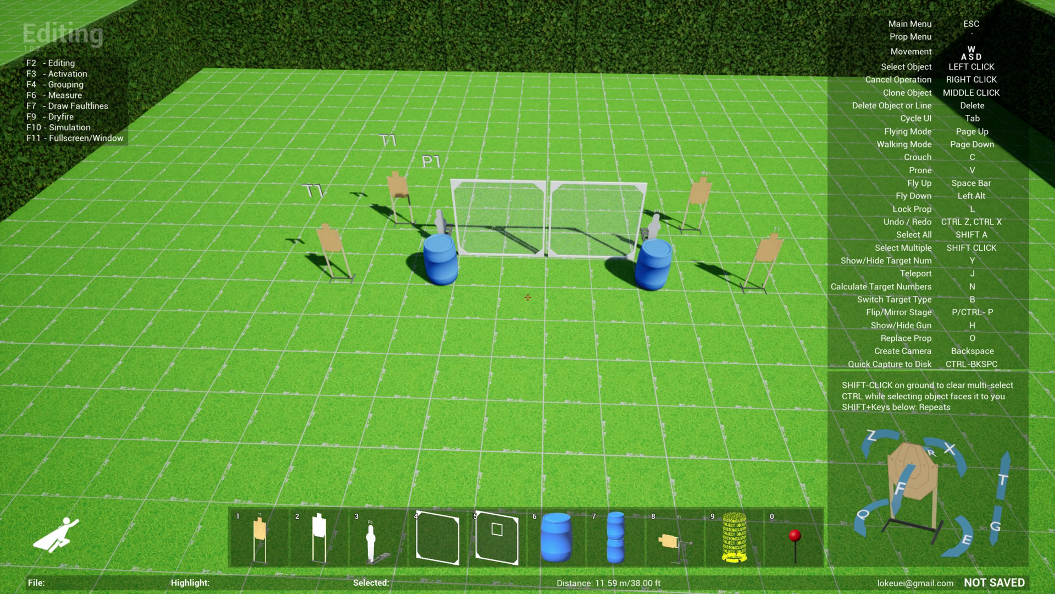
Step: Place a sight-line marker from the Stage Markers category on the open ground in front of the two side-by-side walls
{"action": "key", "text": "grave"}
{"action": "left_click", "coordinate": [418, 26]}
{"action": "left_click", "coordinate": [392, 103]}
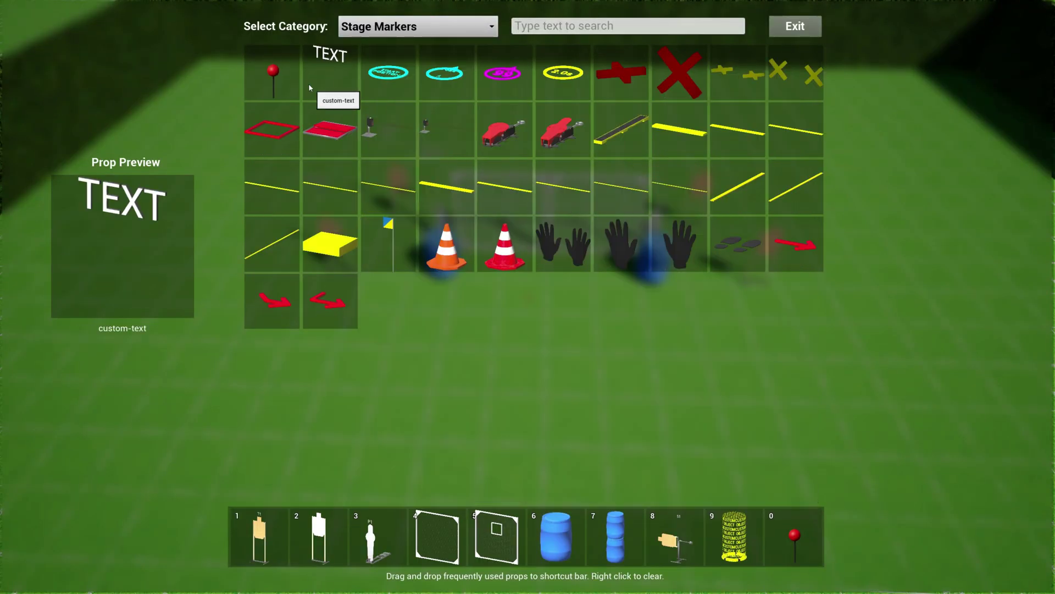
{"action": "left_click", "coordinate": [275, 75]}
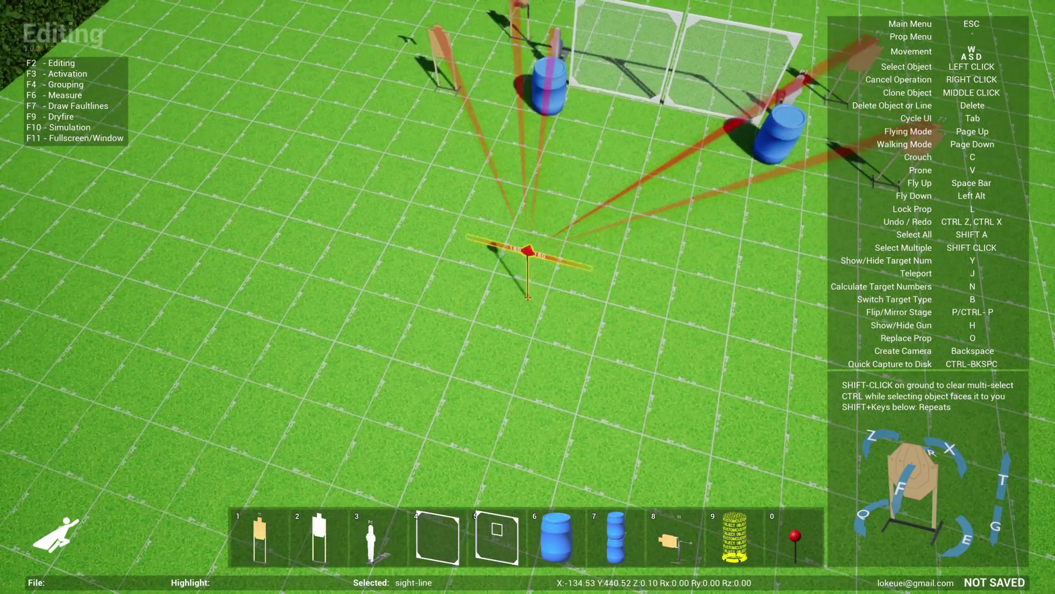
{"action": "left_click", "coordinate": [527, 297]}
Step: Examine the sight lines running from the marker to the targets on both sides of the walls from several angles
{"action": "key", "text": "a"}
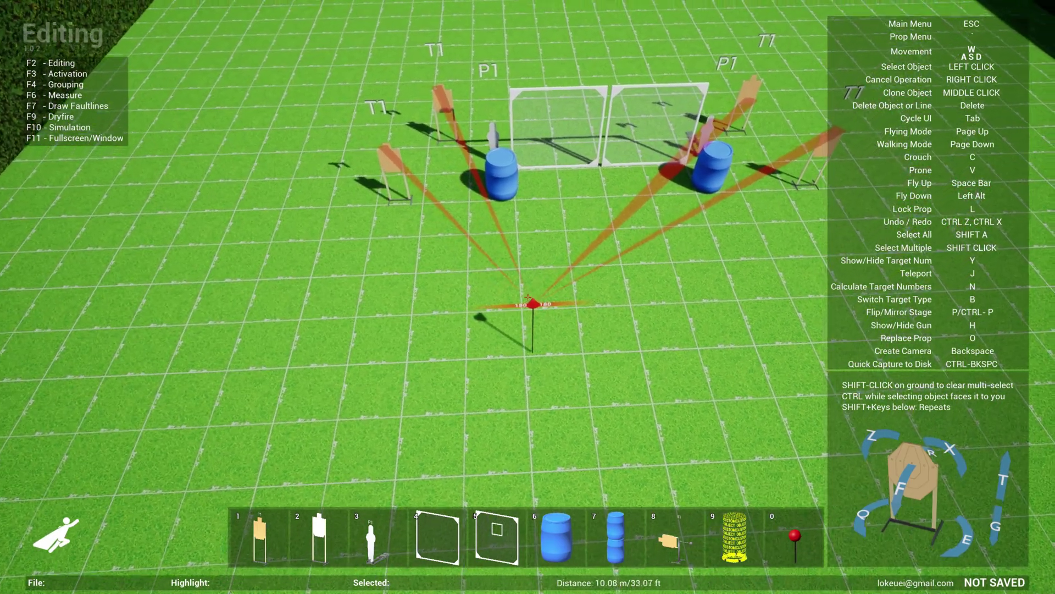
{"action": "key", "text": "d"}
{"action": "key", "text": "s"}
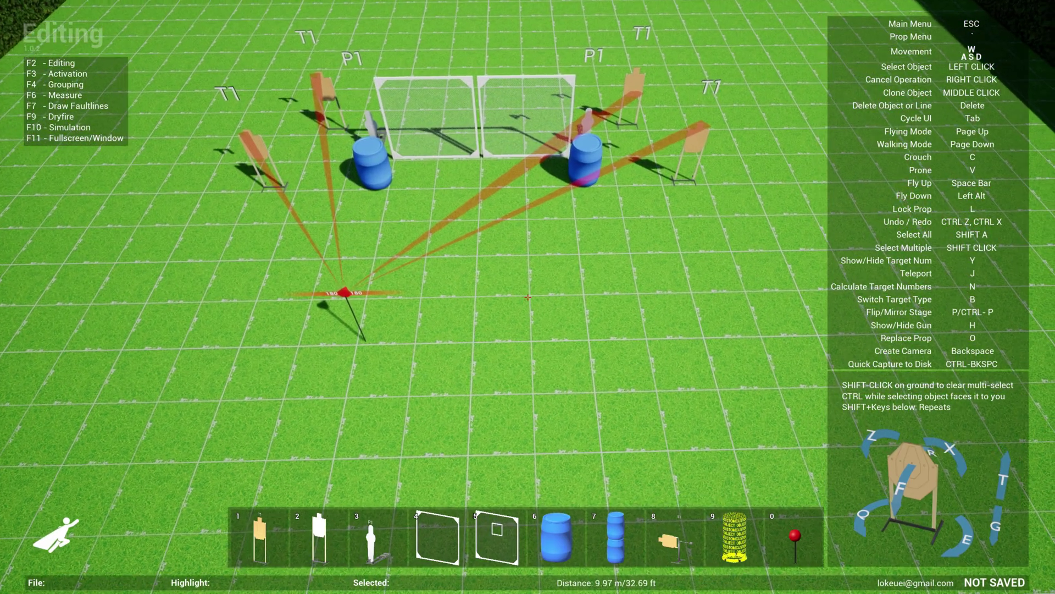
{"action": "key", "text": "w"}
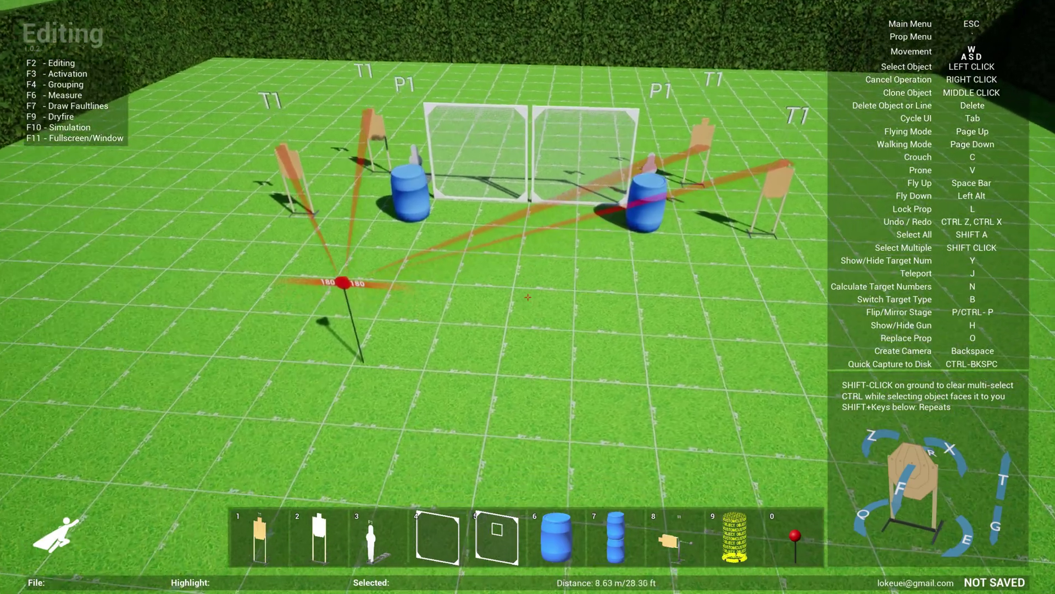
{"action": "key", "text": "d"}
{"action": "key", "text": "a"}
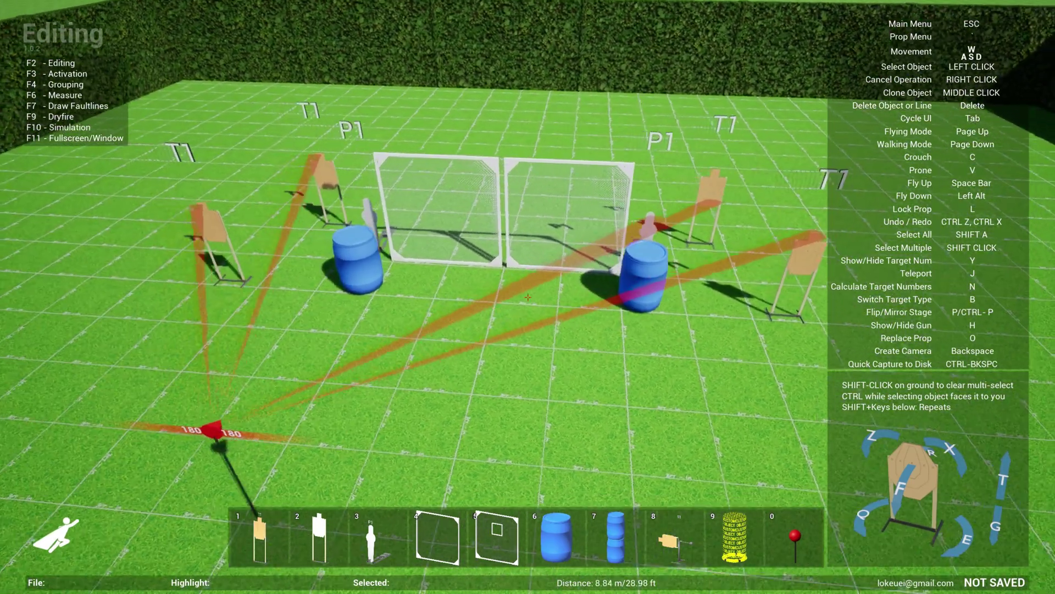
{"action": "key", "text": "s"}
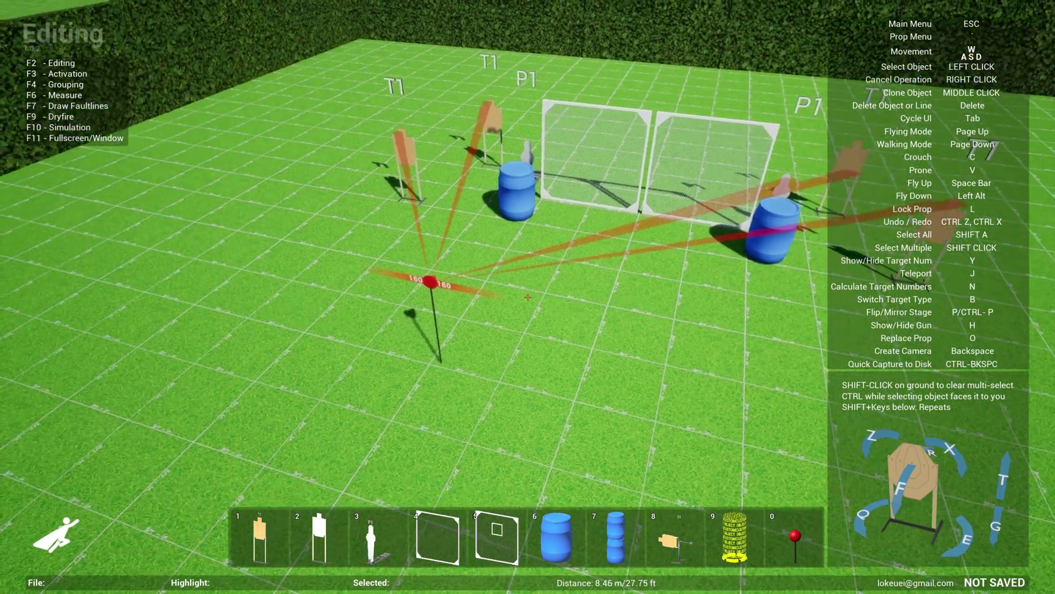
{"action": "key", "text": "w"}
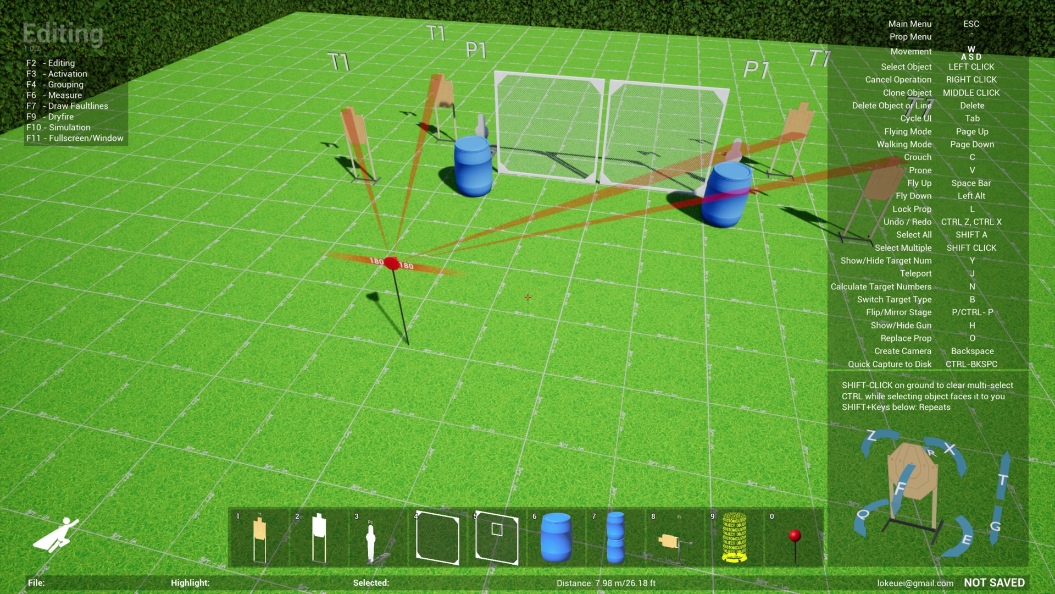
{"action": "key", "text": "s"}
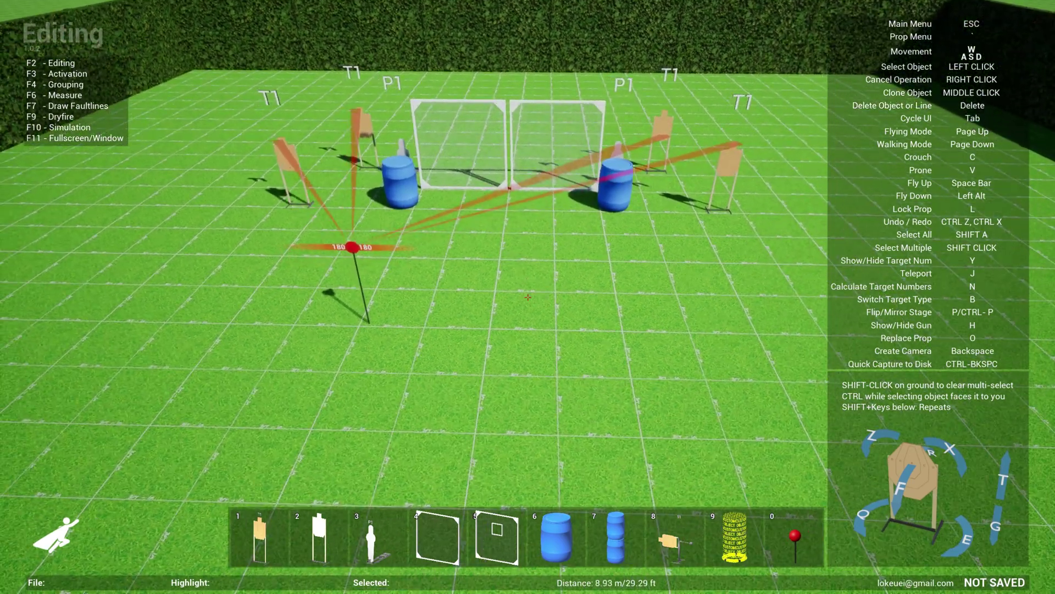
Step: Place a platform-wood prop from the Support Structures category beside the right-hand barrel, with its stairs facing away from the walls
{"action": "key", "text": "grave"}
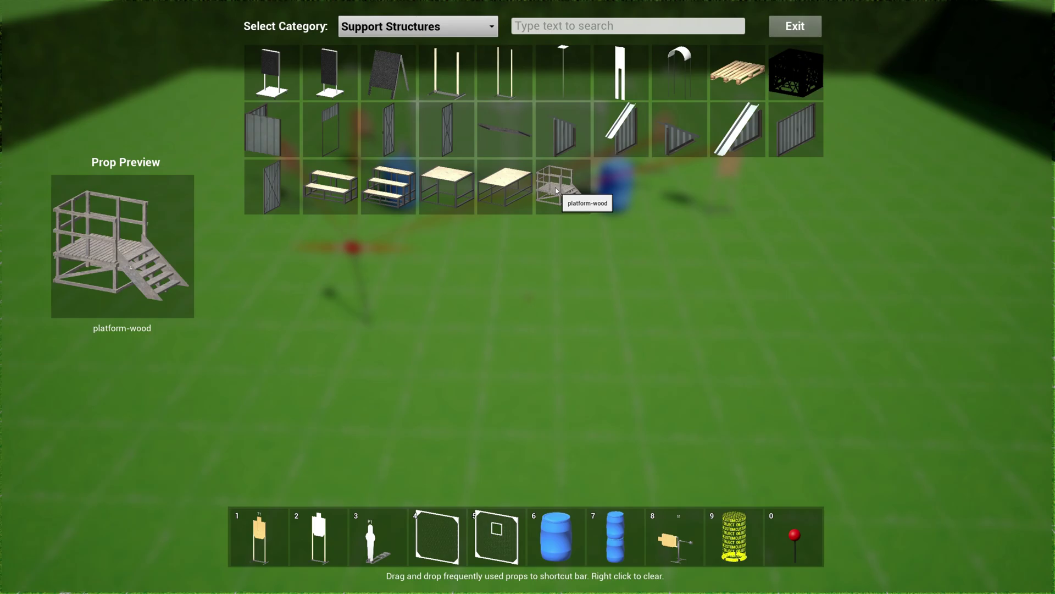
{"action": "left_click", "coordinate": [556, 190]}
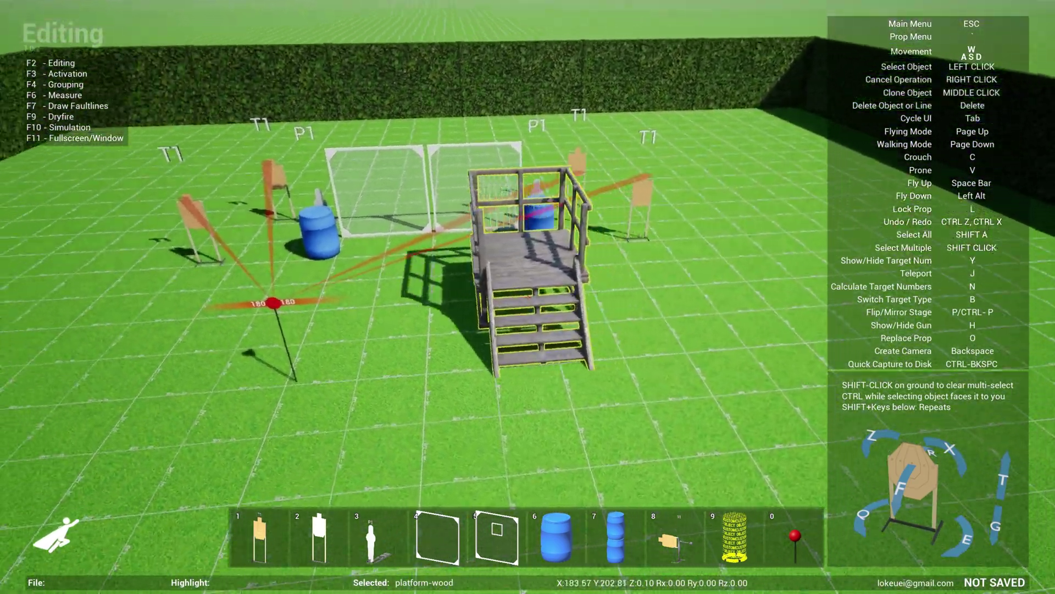
{"action": "key", "text": "a"}
{"action": "left_click", "coordinate": [528, 297]}
Step: Examine the wooden platform and its position relative to the barrels, walls and targets from close to ground level
{"action": "key", "text": "w"}
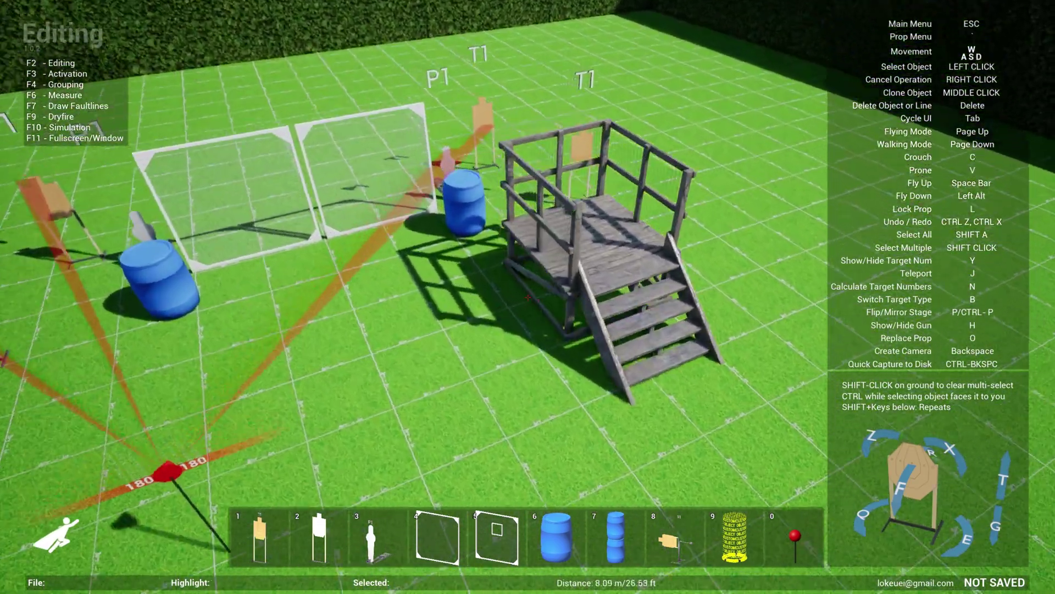
{"action": "key", "text": "w"}
{"action": "key", "text": "alt"}
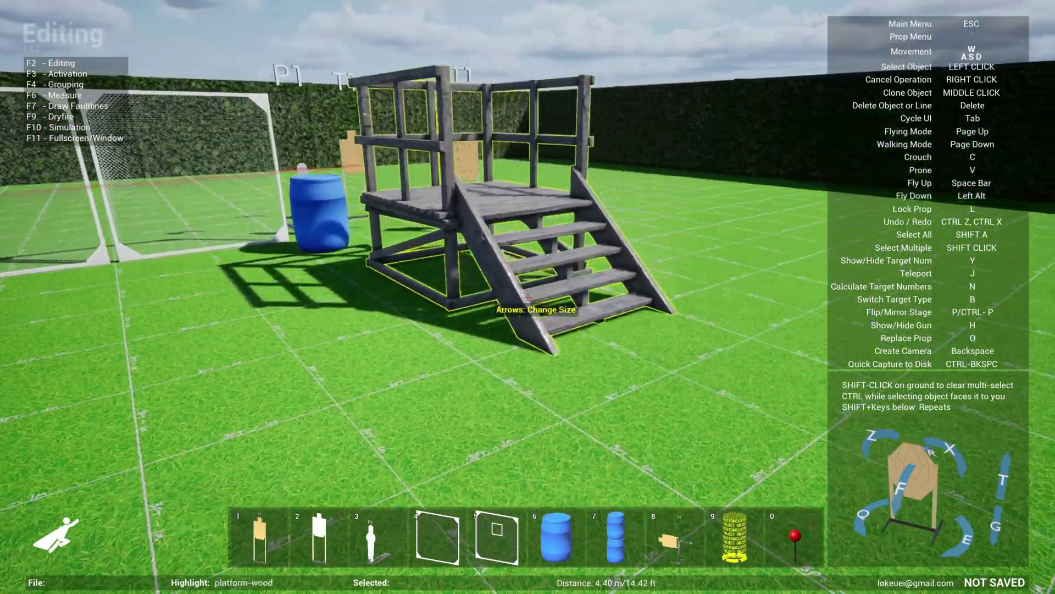
{"action": "key", "text": "s"}
{"action": "key", "text": "w"}
{"action": "key", "text": "s"}
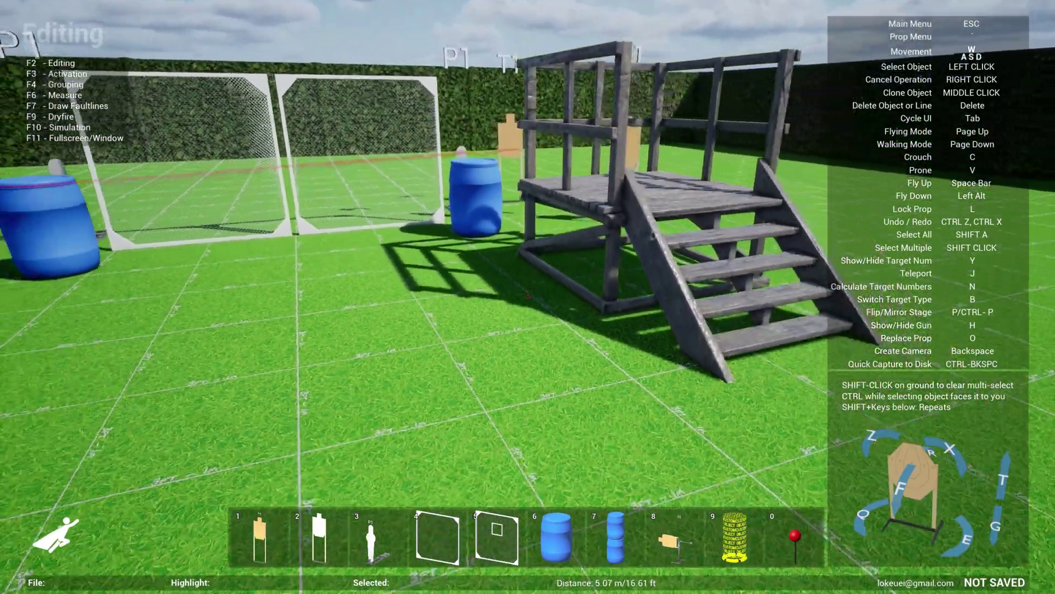
{"action": "key", "text": "d"}
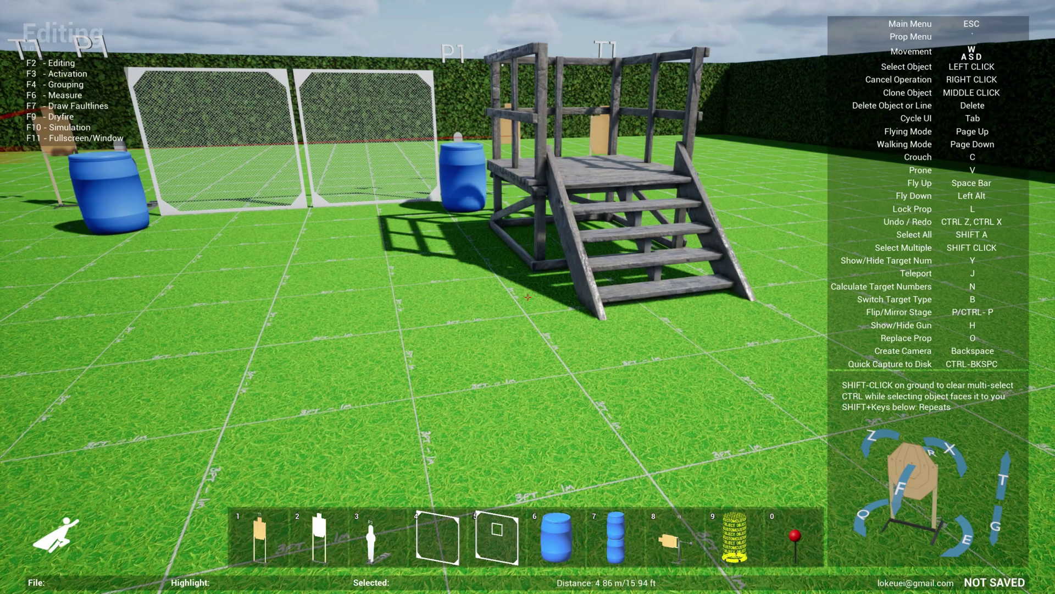
{"action": "key", "text": "s"}
{"action": "key", "text": "d"}
{"action": "key", "text": "a"}
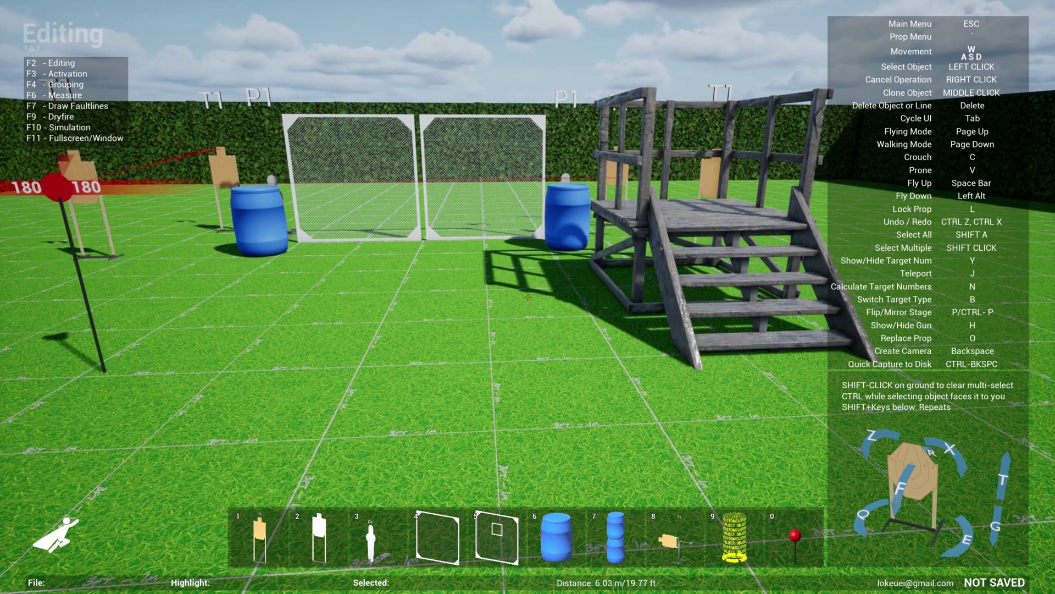
{"action": "key", "text": "a"}
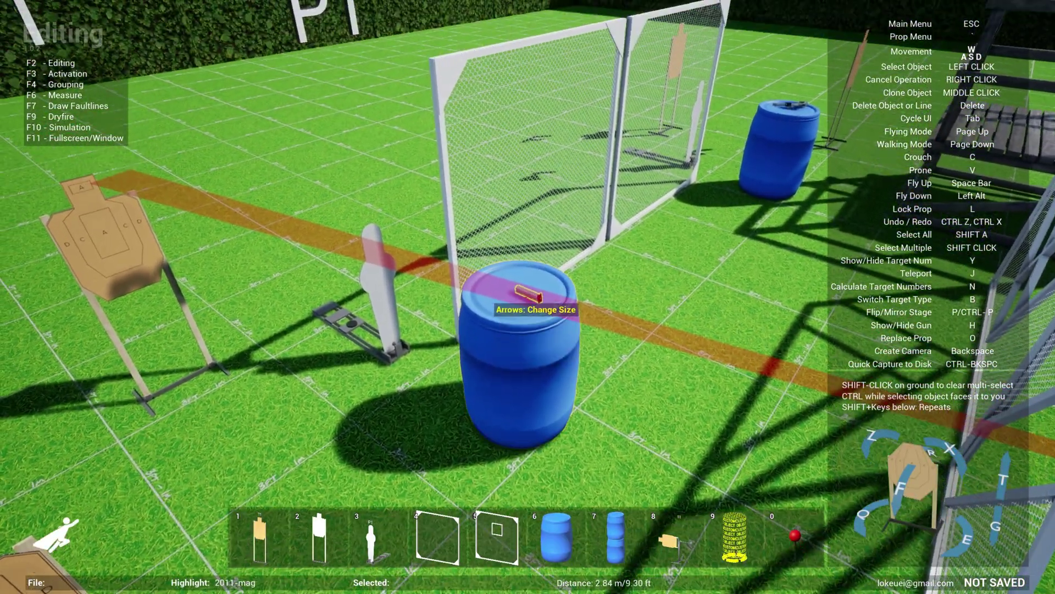
Step: Hide the shortcut reference, mode list and prop bar, and back away to view the whole stage
{"action": "key", "text": "s"}
{"action": "key", "text": "Tab"}
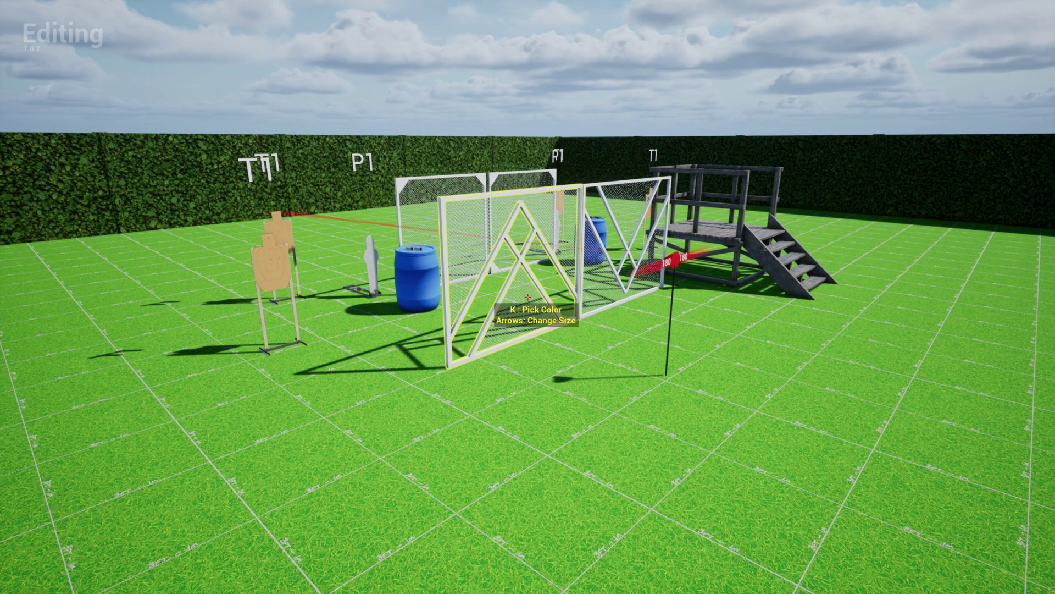
{"action": "key", "text": "s"}
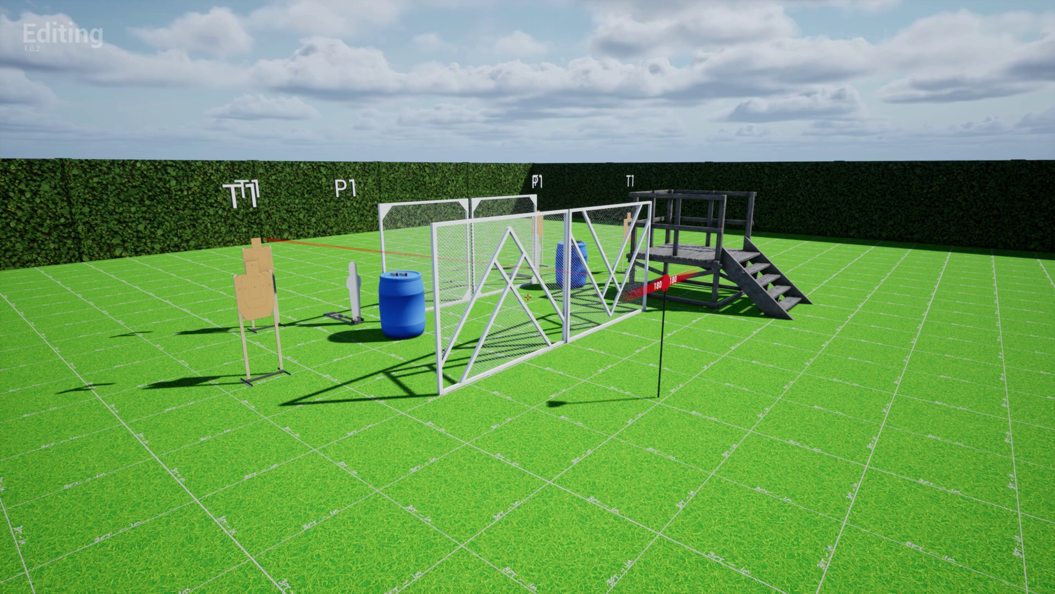